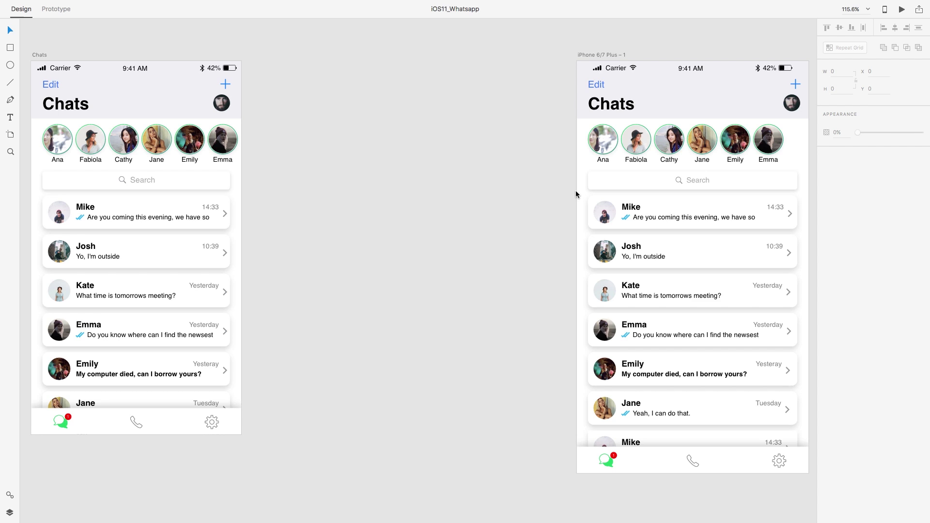
Scroll around the canvas and check the Chats artboard's size.
scroll(319, 173, right, 1)
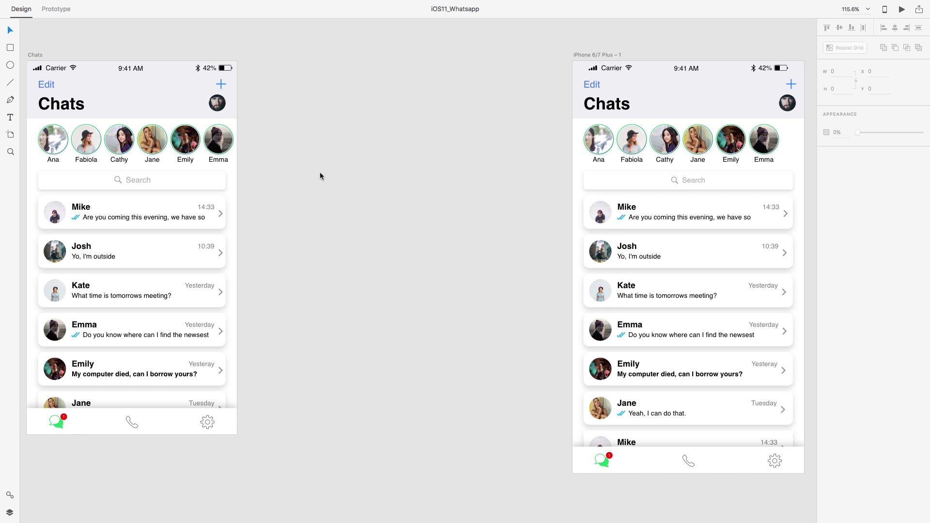
scroll(282, 240, left, 10)
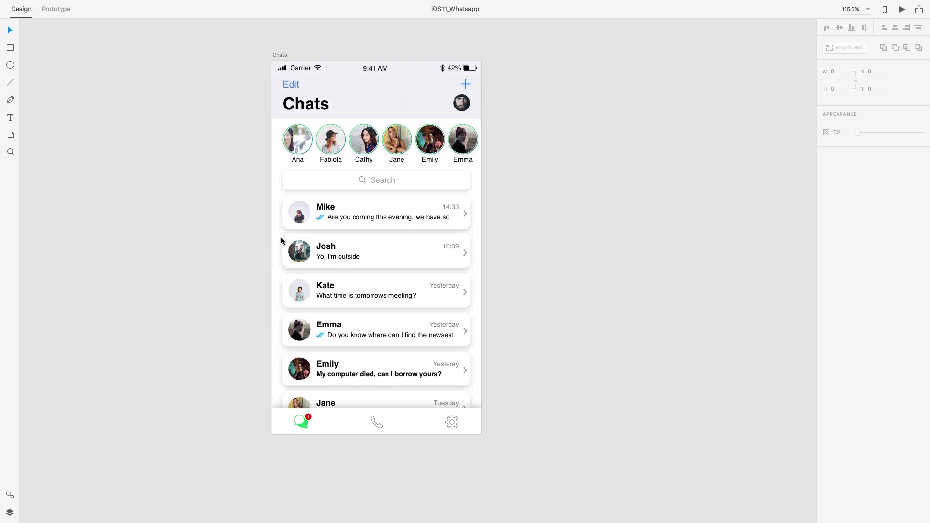
scroll(282, 241, right, 1)
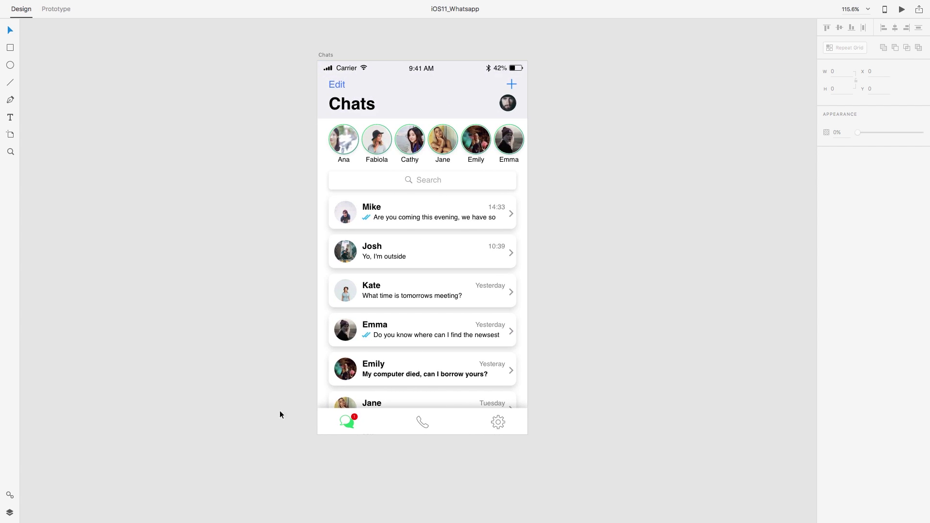
scroll(523, 145, right, 15)
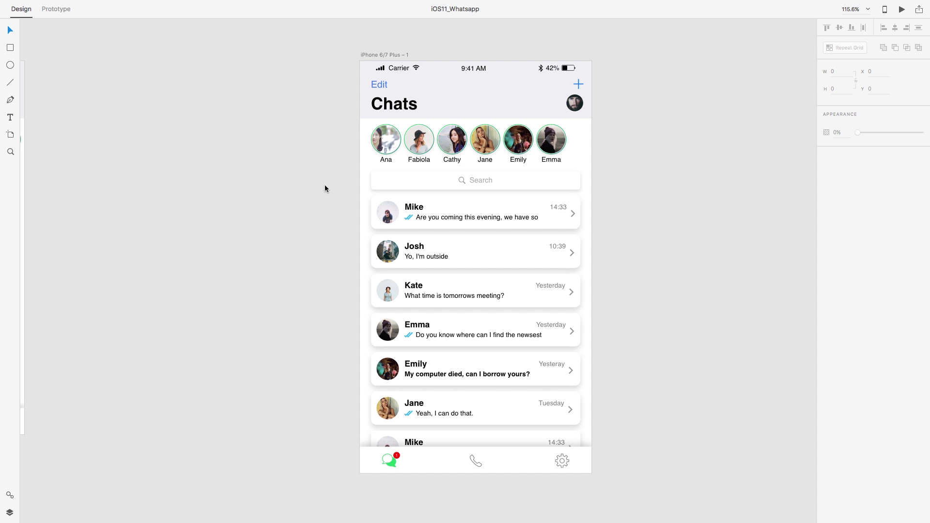
scroll(324, 188, left, 6)
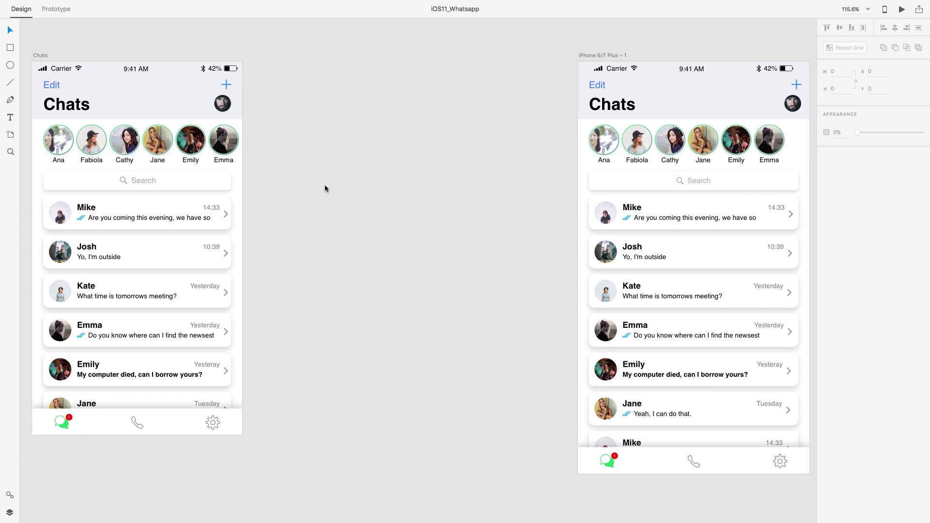
scroll(324, 188, right, 8)
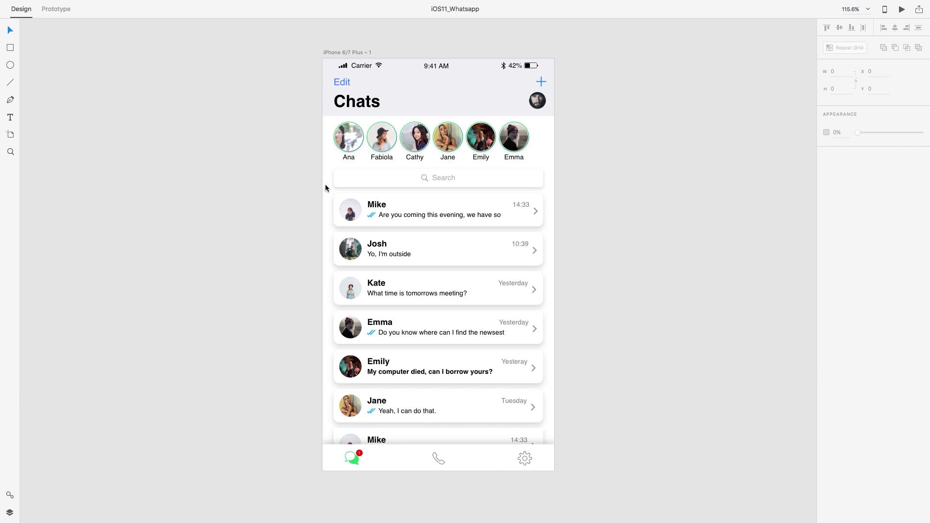
scroll(324, 188, left, 9)
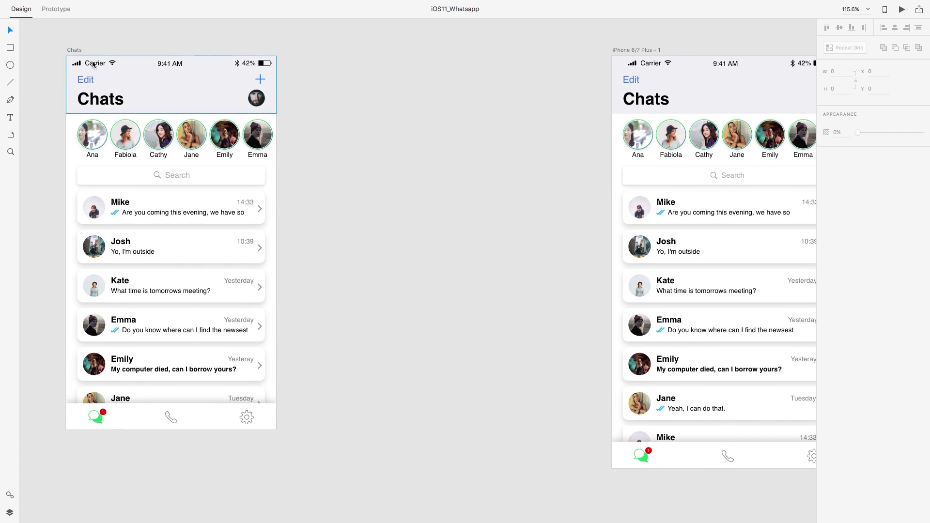
click(77, 51)
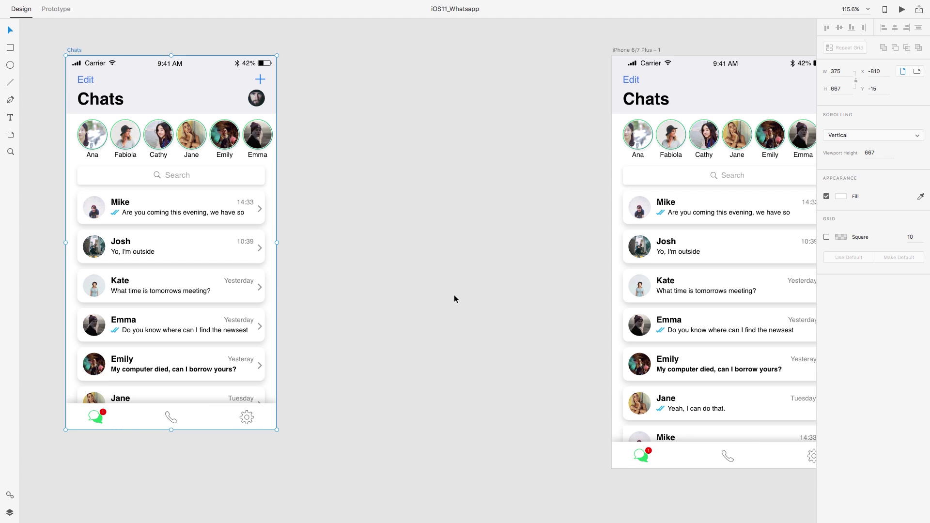
scroll(457, 295, right, 3)
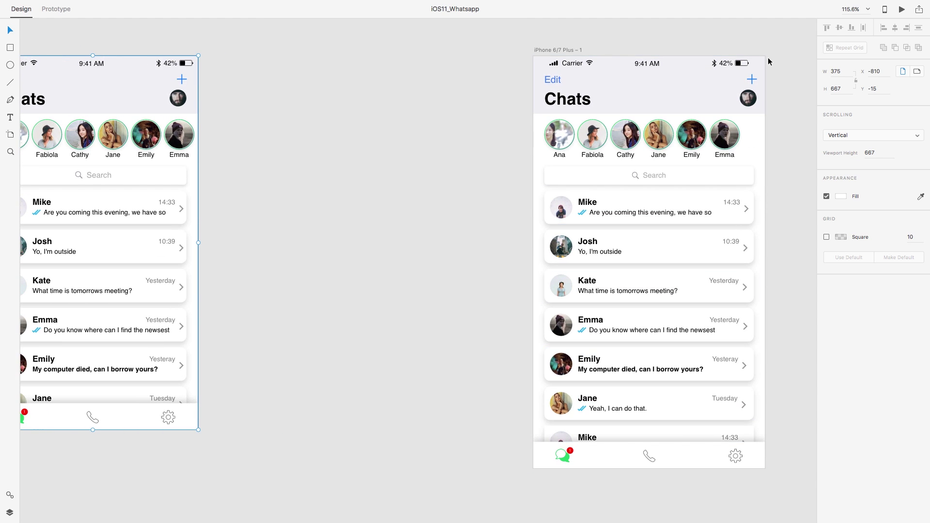
scroll(479, 167, left, 2)
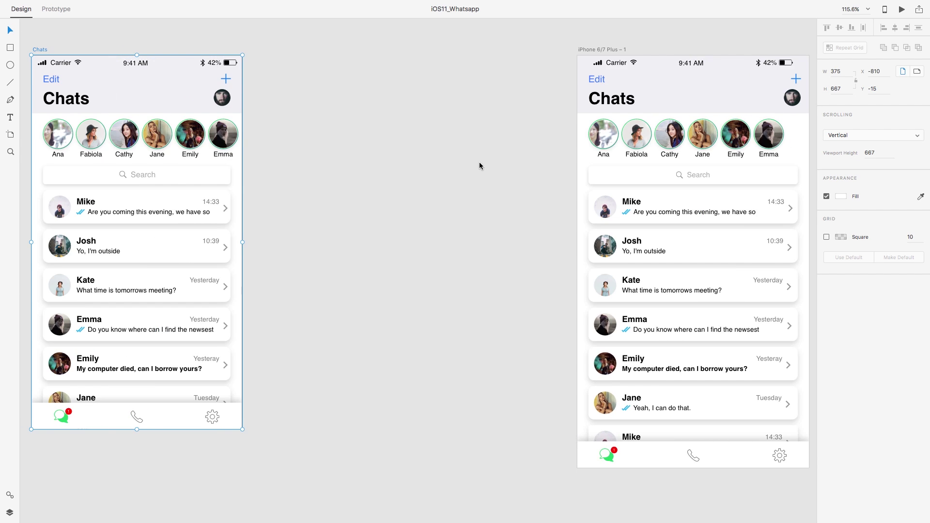
scroll(347, 150, left, 3)
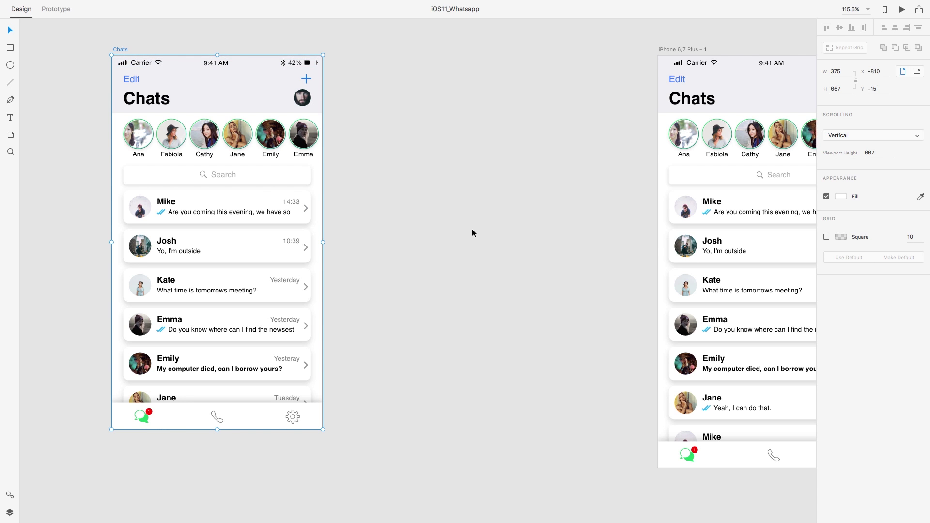
scroll(472, 233, right, 3)
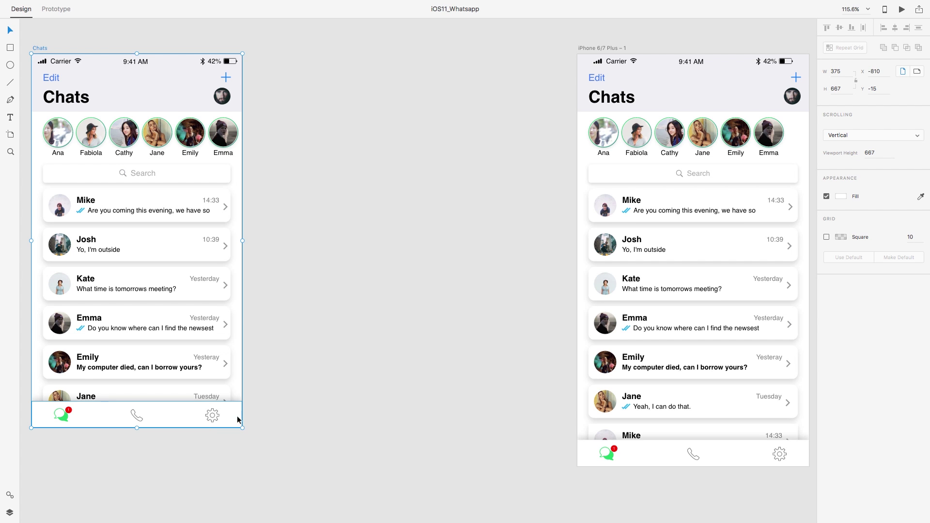
scroll(249, 406, up, 3)
scroll(262, 392, left, 3)
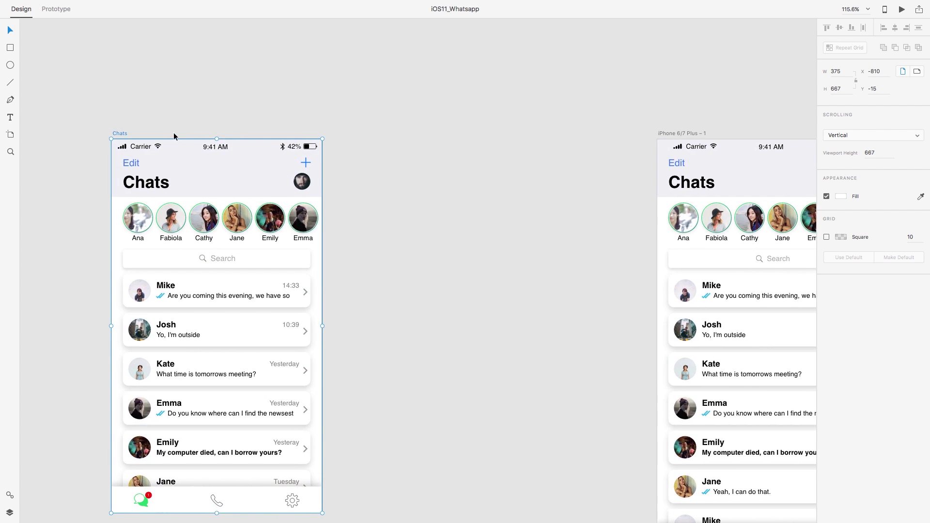
scroll(307, 155, down, 3)
scroll(307, 155, right, 3)
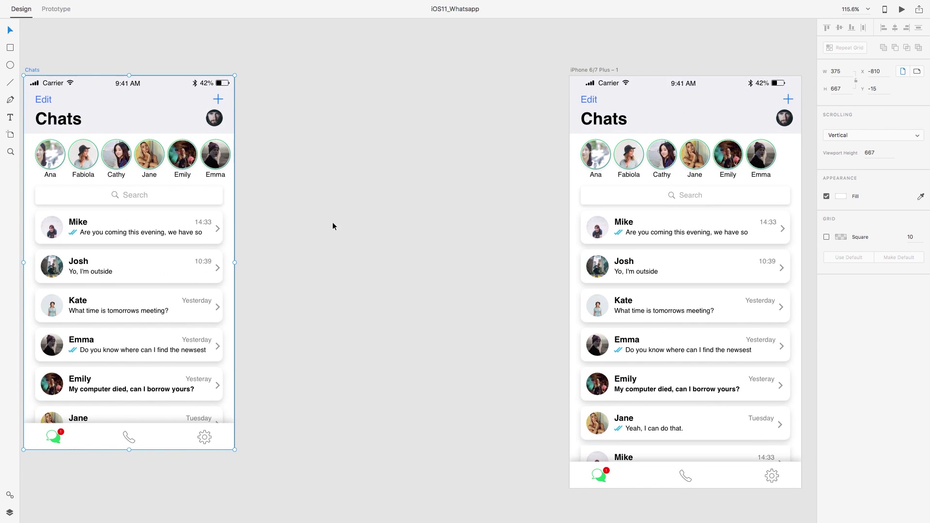
scroll(371, 242, left, 1)
click(371, 243)
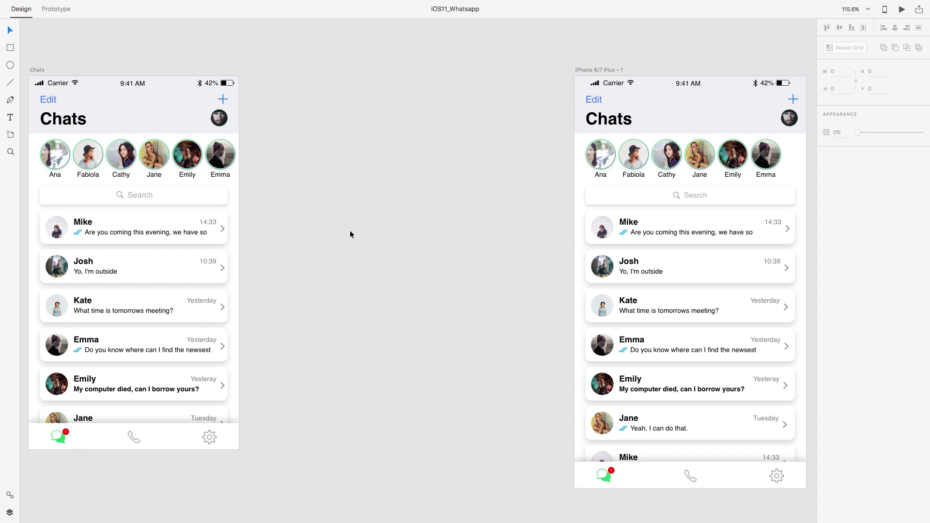
Place a new artboard on the canvas and save the iOS11_Whatsapp file.
key(a)
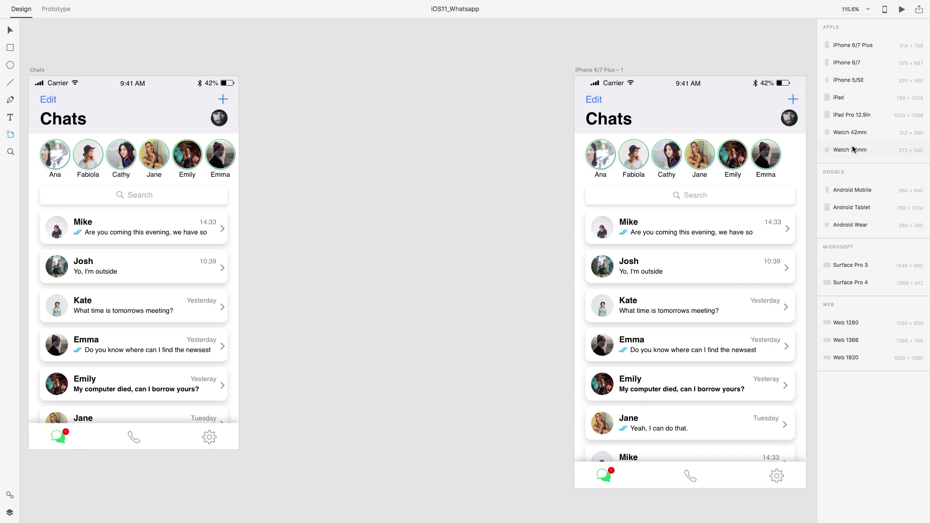
click(339, 102)
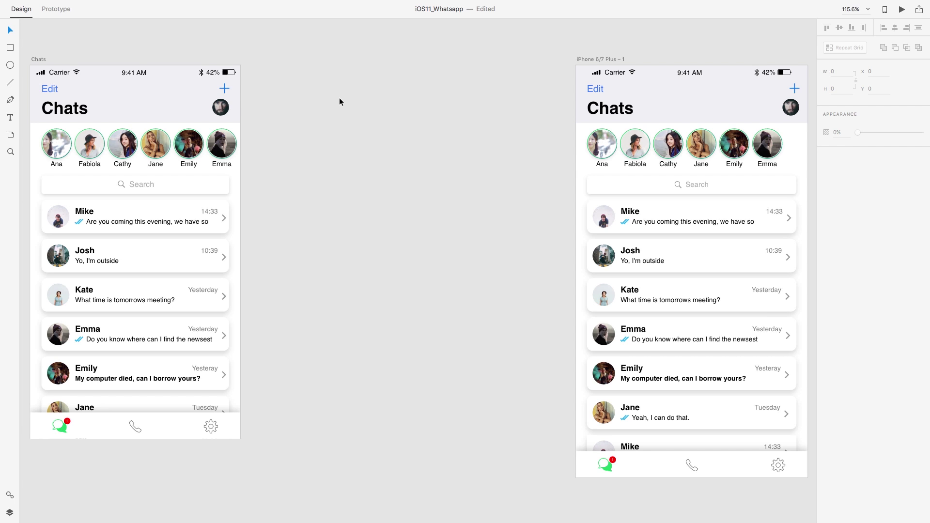
key(super+s)
Draw a tall 469 × 748 white rectangle between the Chats artboard and its iPhone 6/7 Plus copy.
key(r)
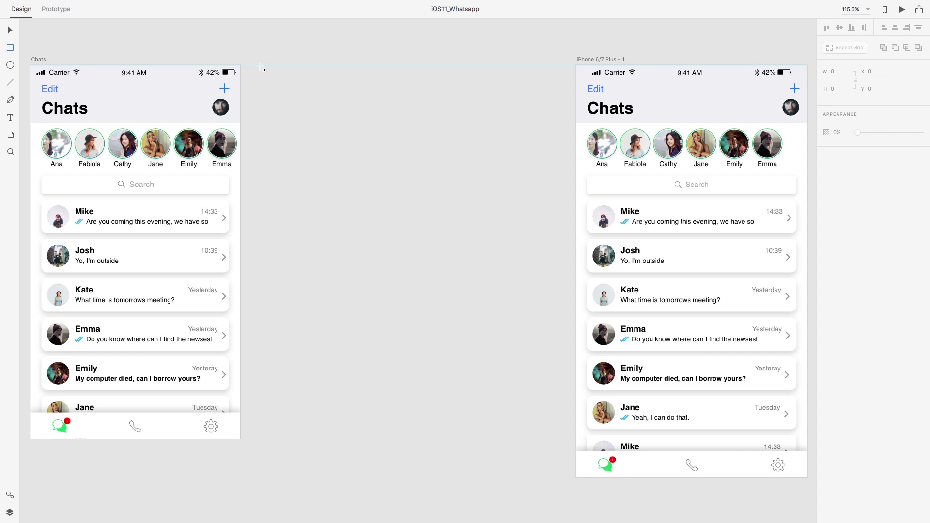
drag(260, 67, 521, 484)
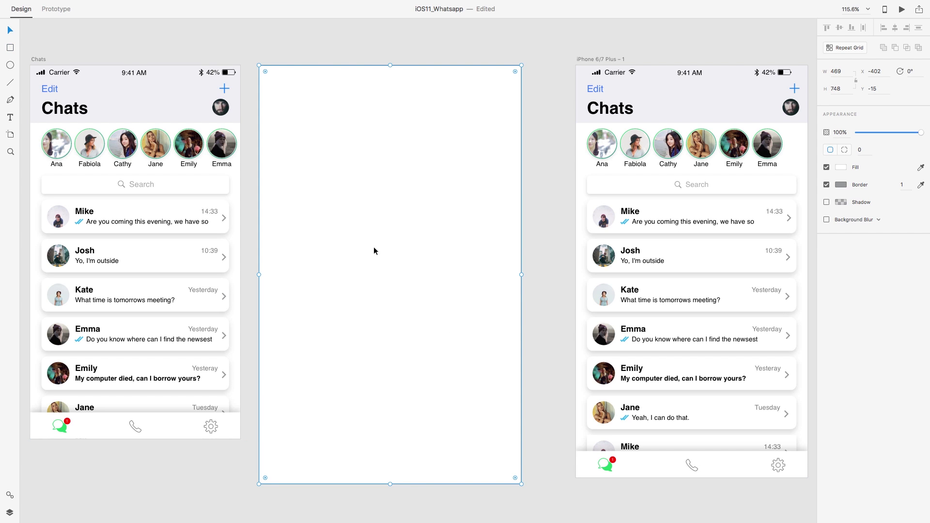
key(Escape)
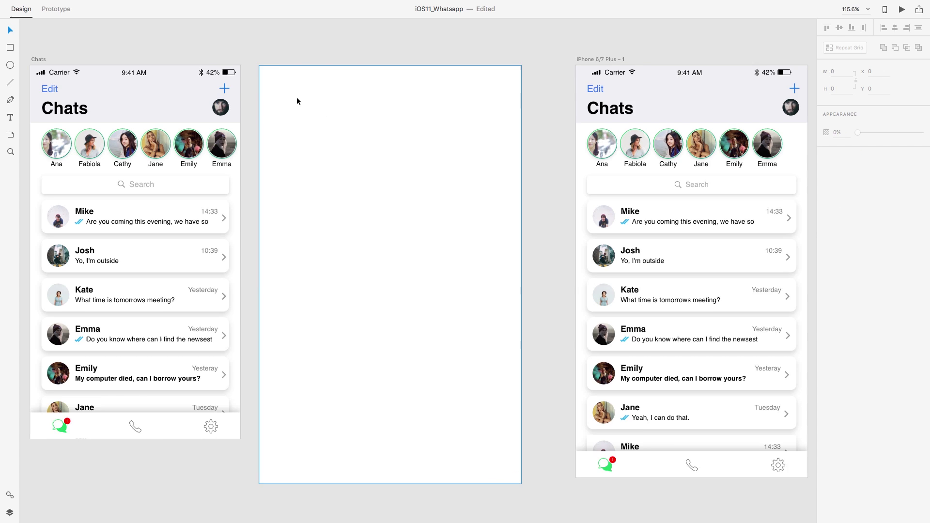
scroll(297, 100, left, 3)
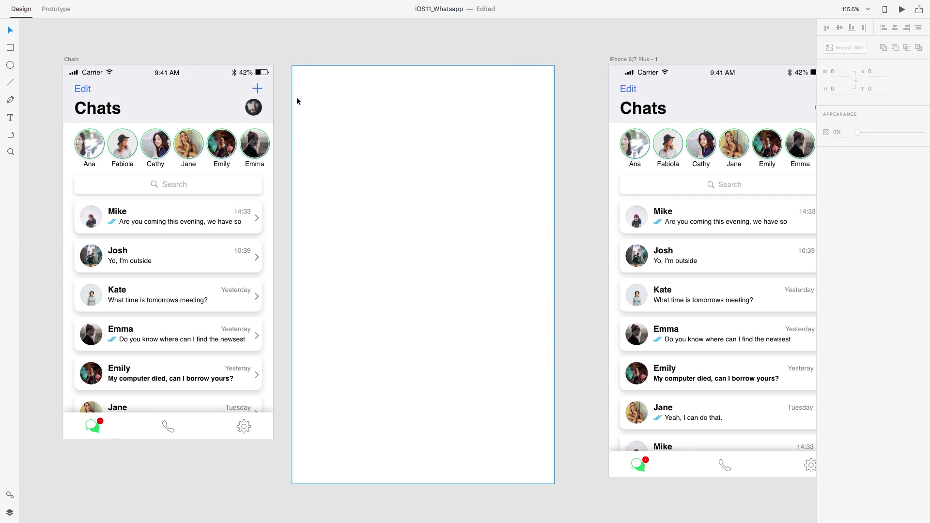
scroll(297, 101, right, 1)
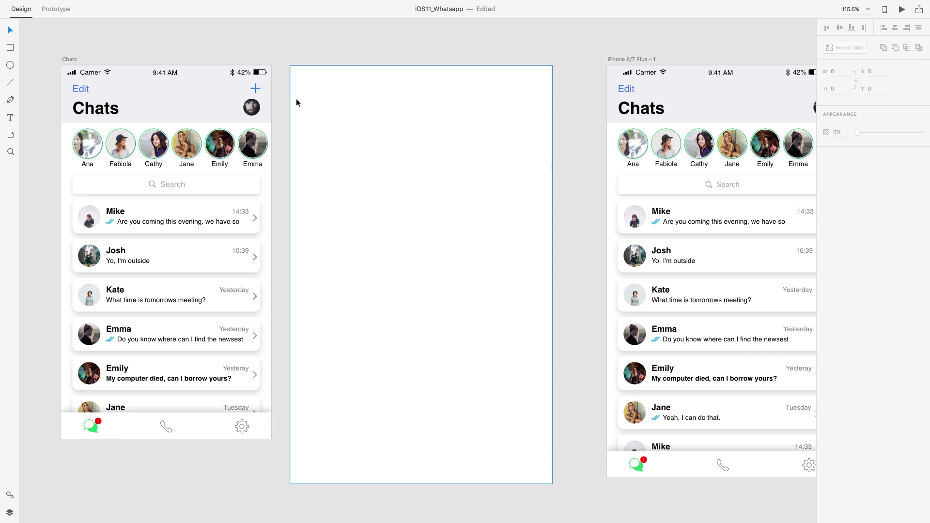
Set the middle rectangle's width to 375 and shift it between the two screens.
click(69, 61)
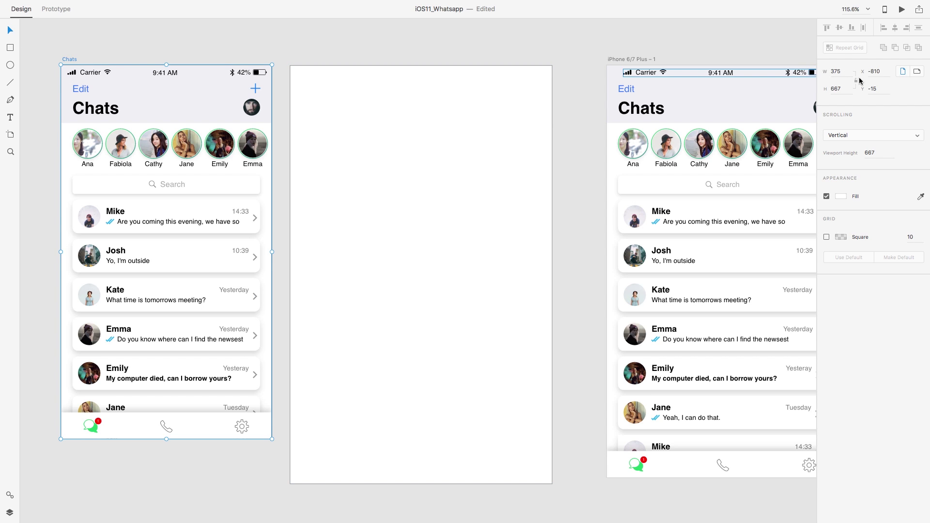
click(407, 104)
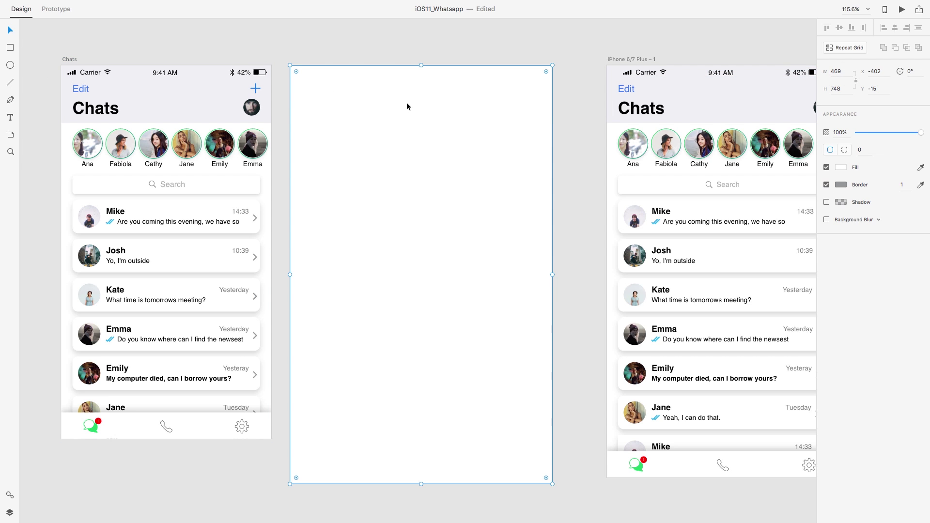
click(839, 73)
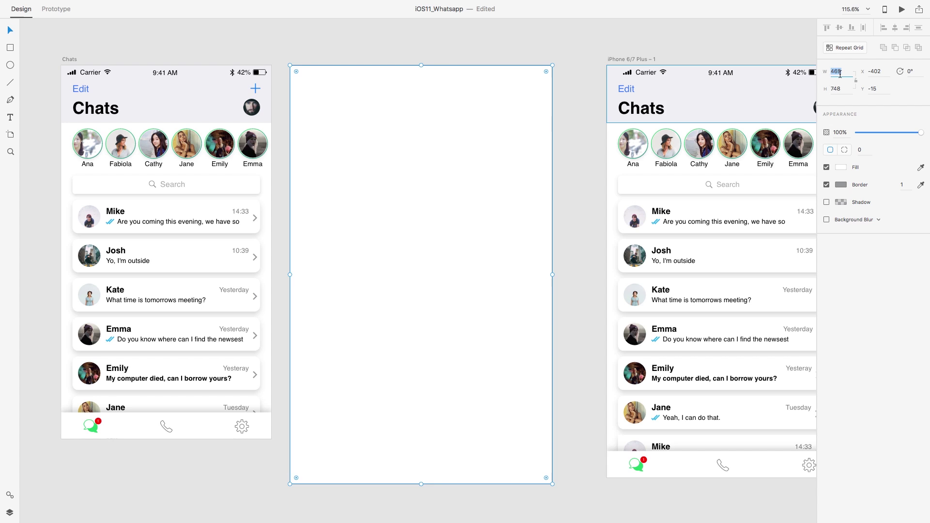
text(375)
key(Return)
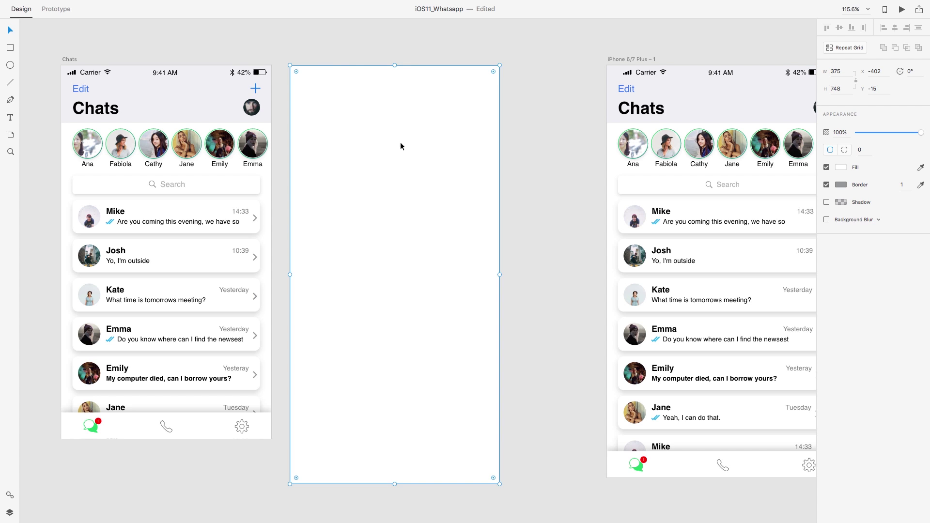
drag(378, 127, 410, 129)
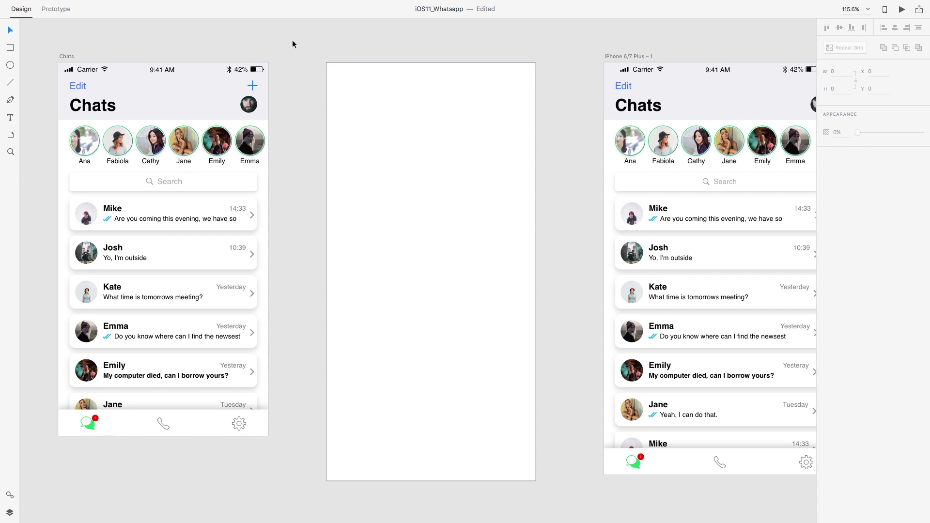
Compare it with the Chats artboard and set the rectangle's height to 812.
click(65, 59)
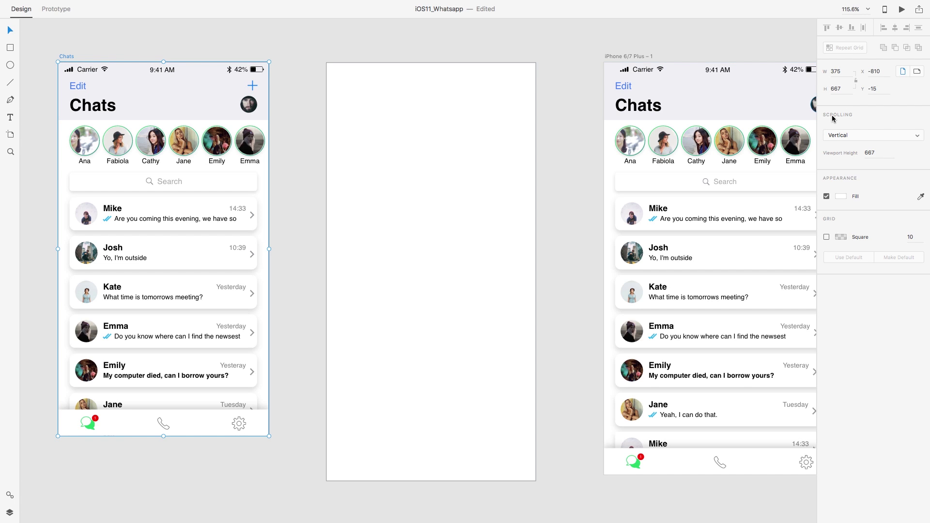
click(384, 80)
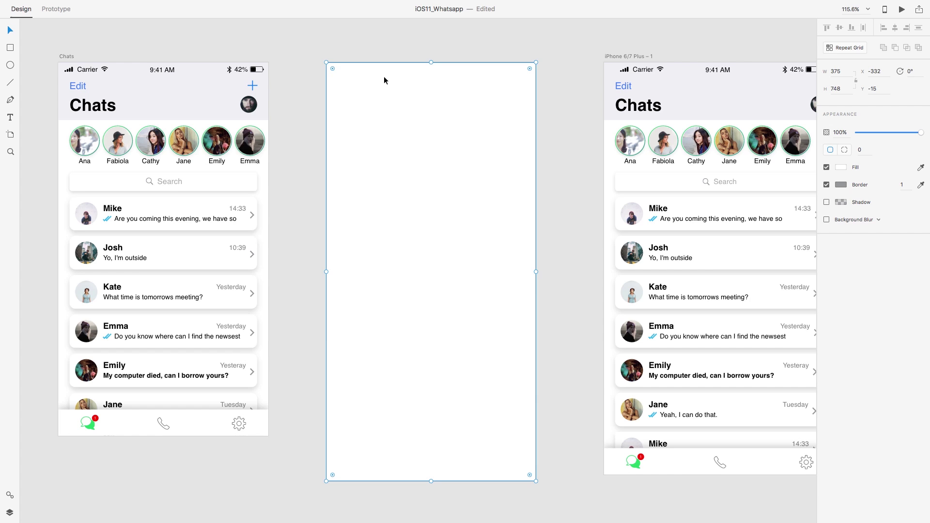
scroll(384, 79, up, 2)
scroll(392, 77, down, 3)
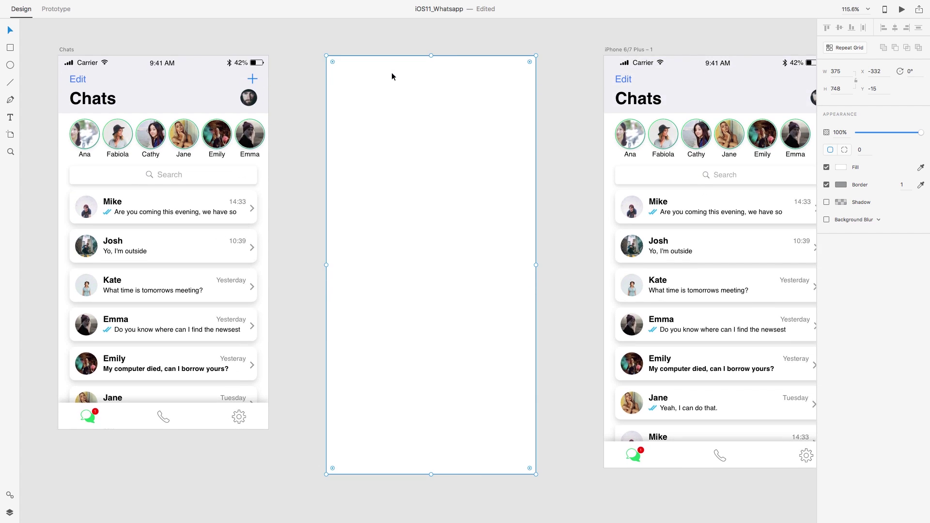
click(841, 89)
text(812)
key(Return)
click(577, 165)
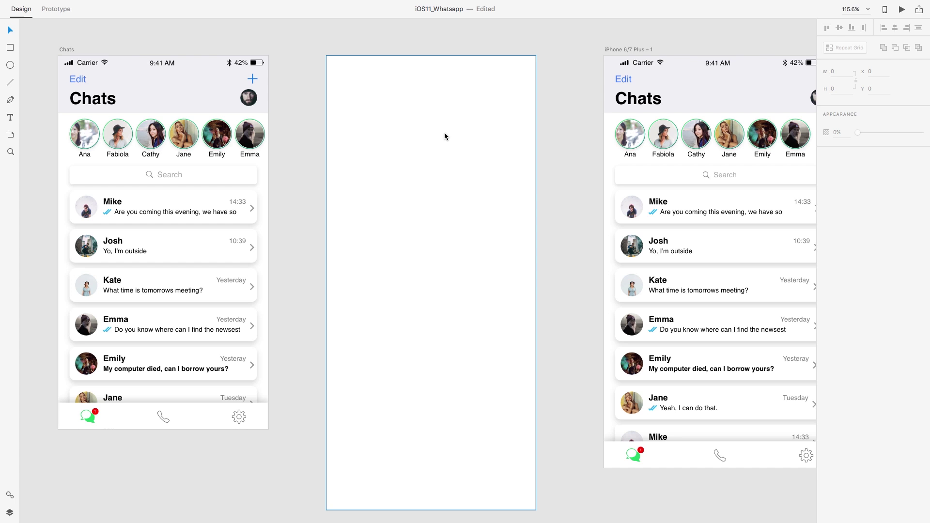
Draw a rectangle snapped to the phone frame's top-left corner and stretch it taller.
key(r)
drag(347, 122, 411, 179)
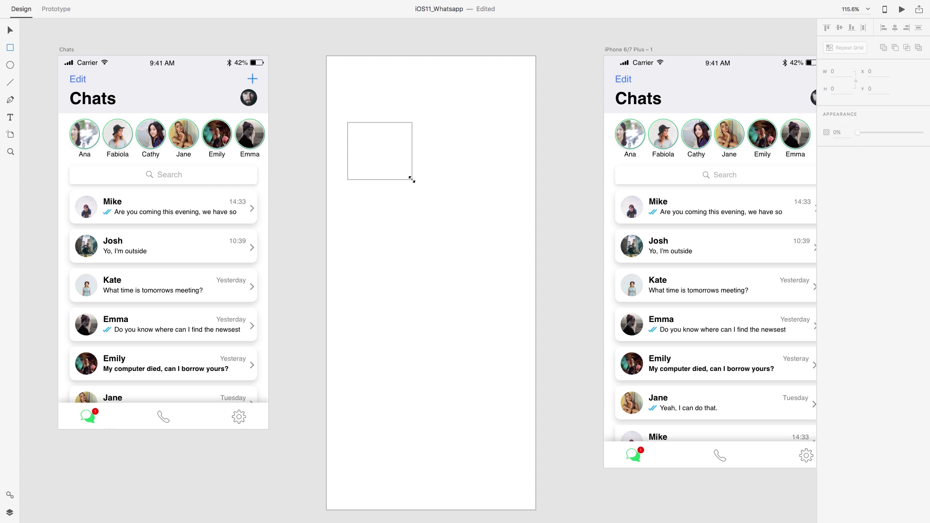
mouse_move(382, 151)
mouse_down()
mouse_move(367, 139)
mouse_move(362, 78)
mouse_move(362, 118)
mouse_move(364, 109)
mouse_move(536, 116)
mouse_up()
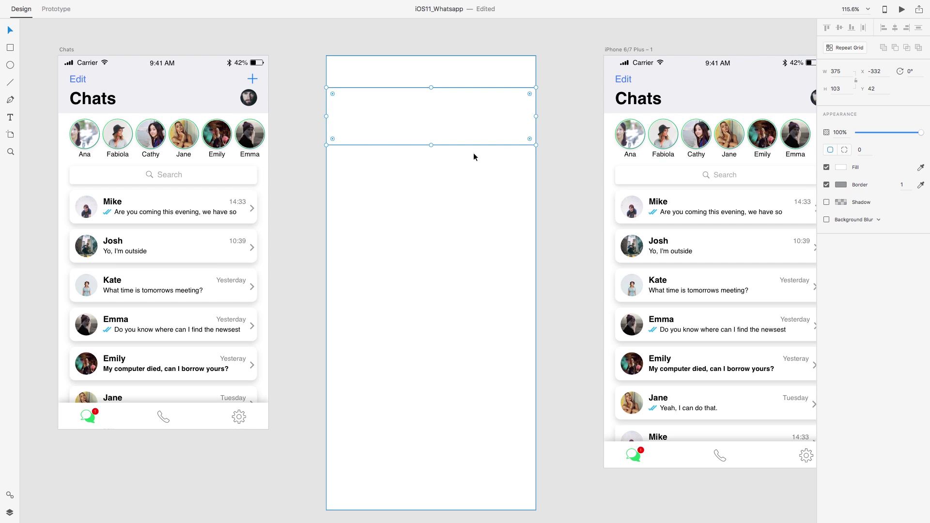
drag(432, 145, 422, 382)
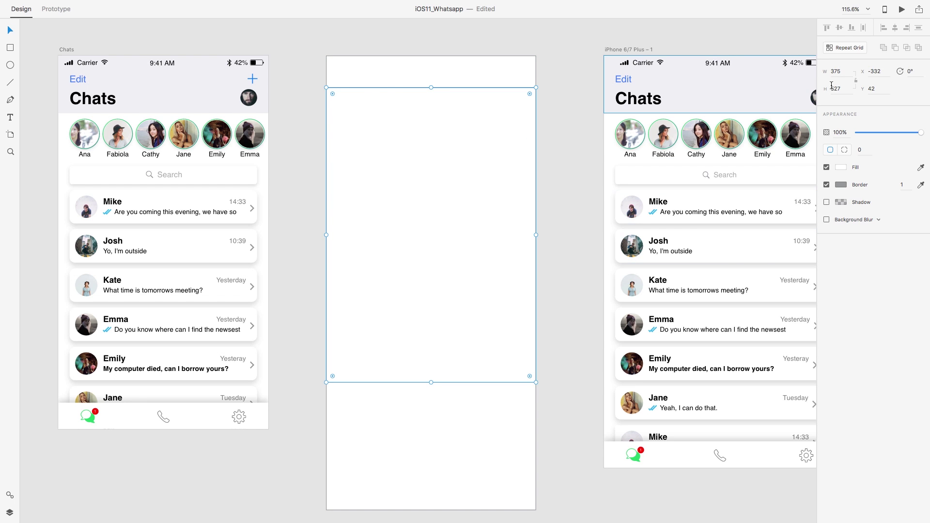
Set the rectangle's height to 667 and move it down inside the frame to Y 130.
click(834, 88)
text(667)
key(Return)
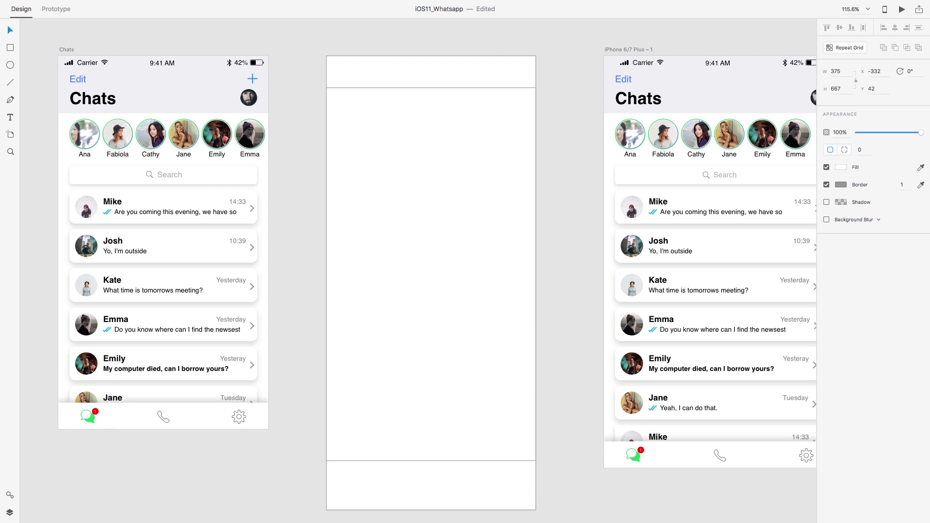
drag(486, 260, 446, 300)
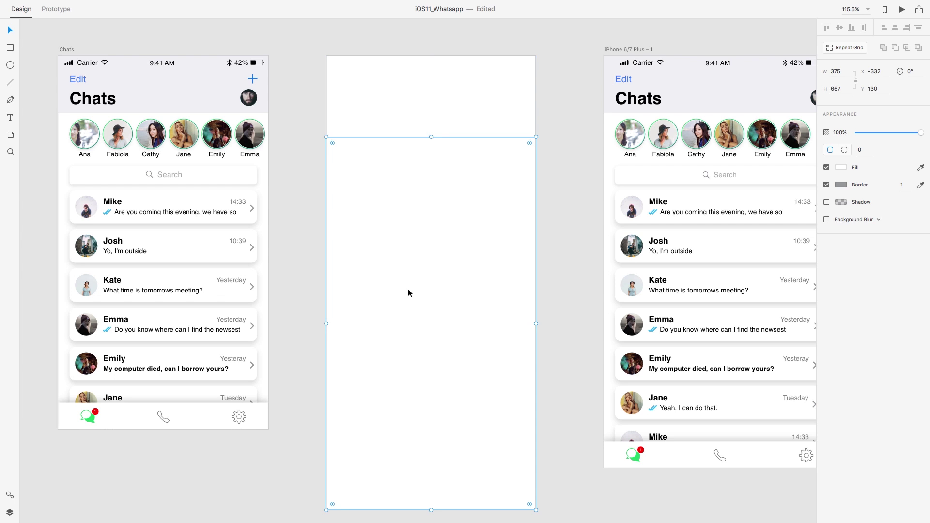
key(Escape)
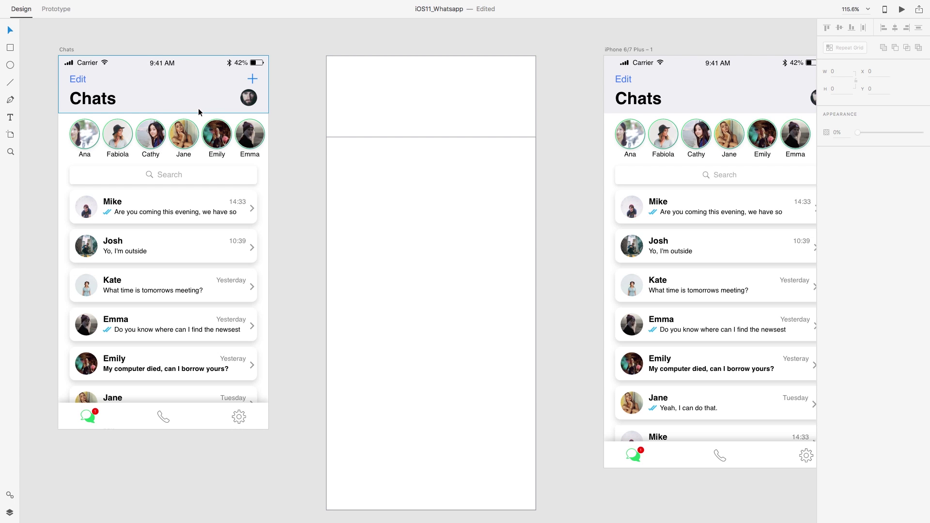
click(152, 89)
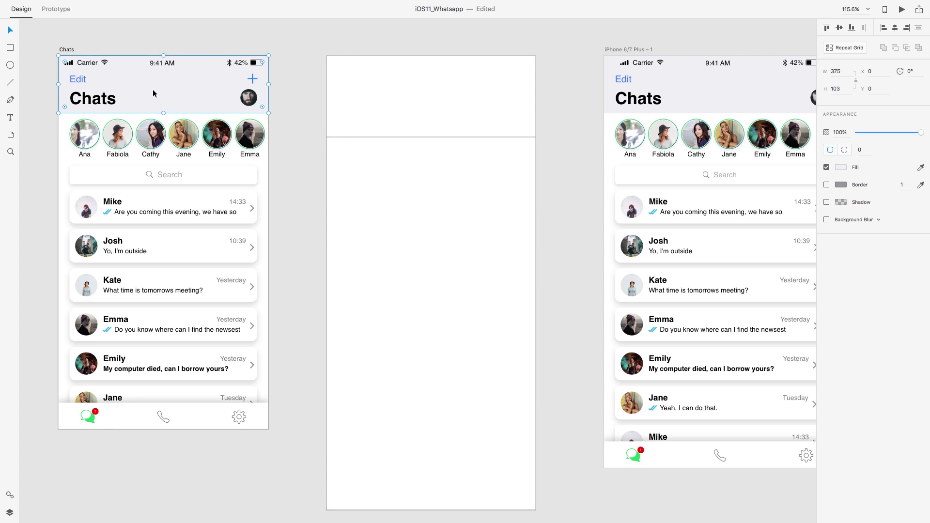
click(67, 50)
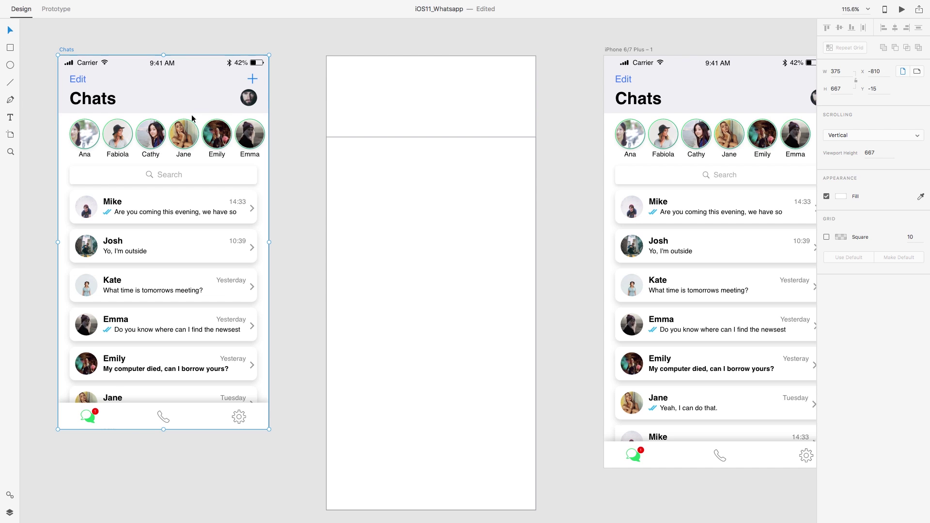
click(287, 85)
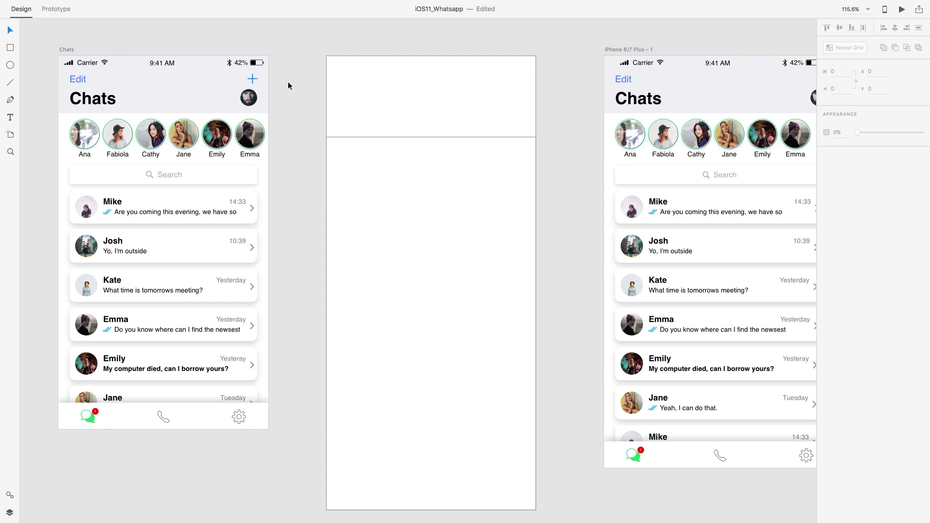
Select the Chats header elements and paste a copy at the top of the new phone frame.
click(393, 100)
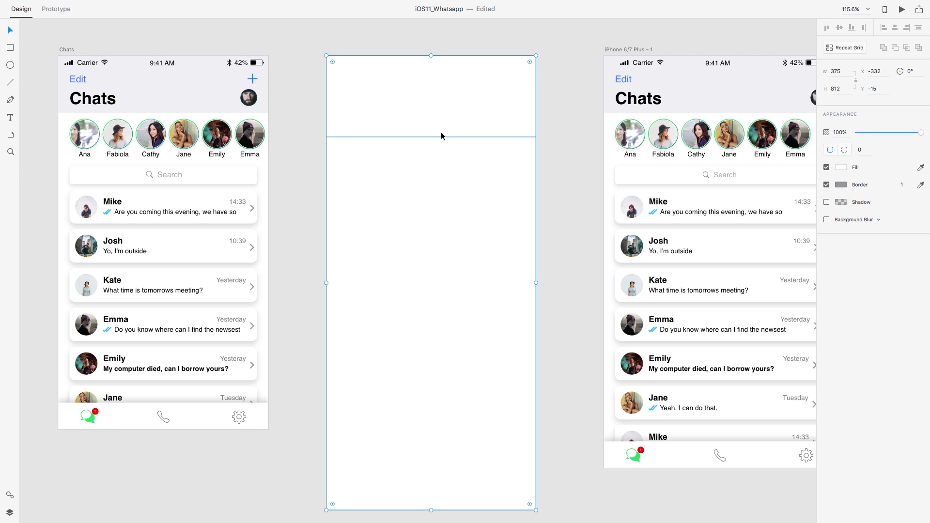
click(563, 105)
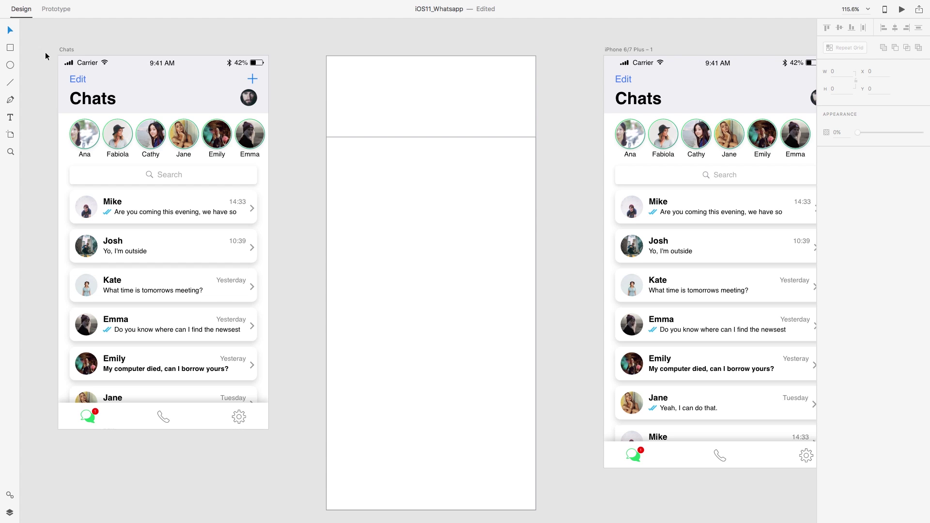
click(148, 86)
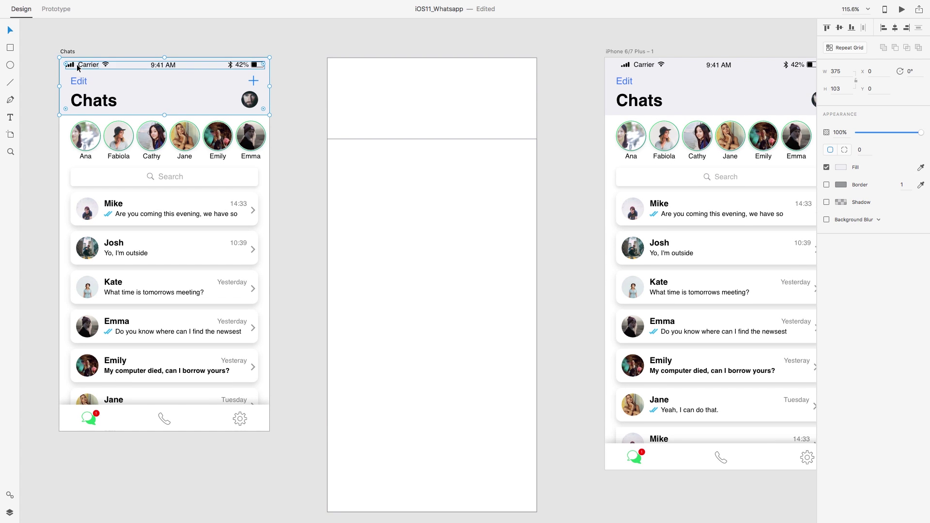
drag(293, 120, 51, 40)
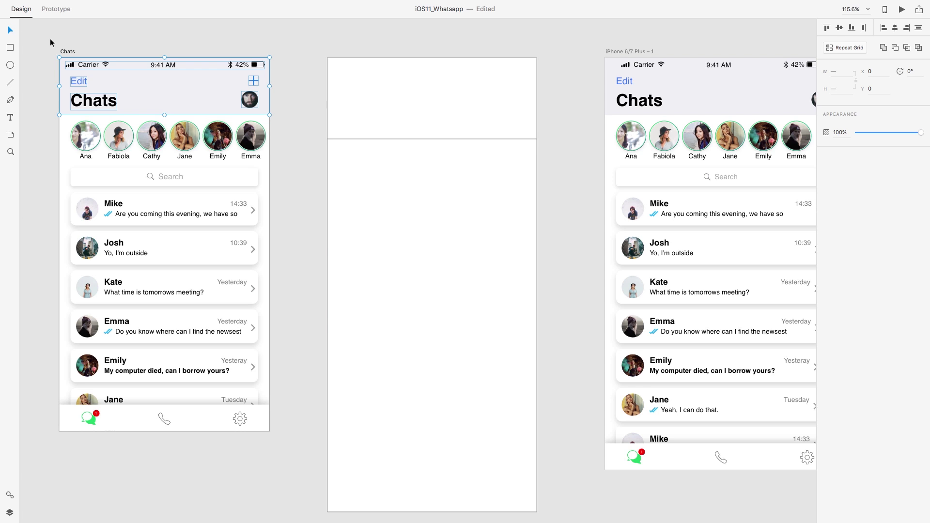
click(420, 231)
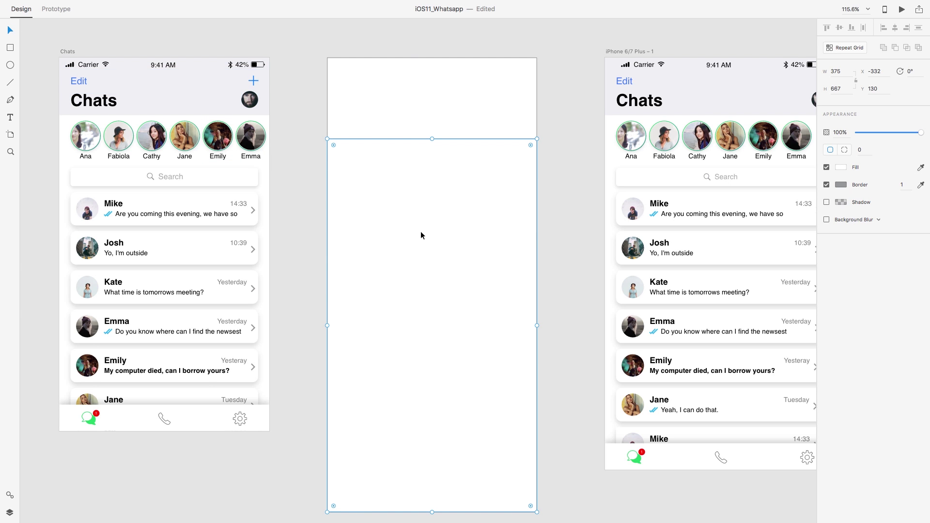
key(super+v)
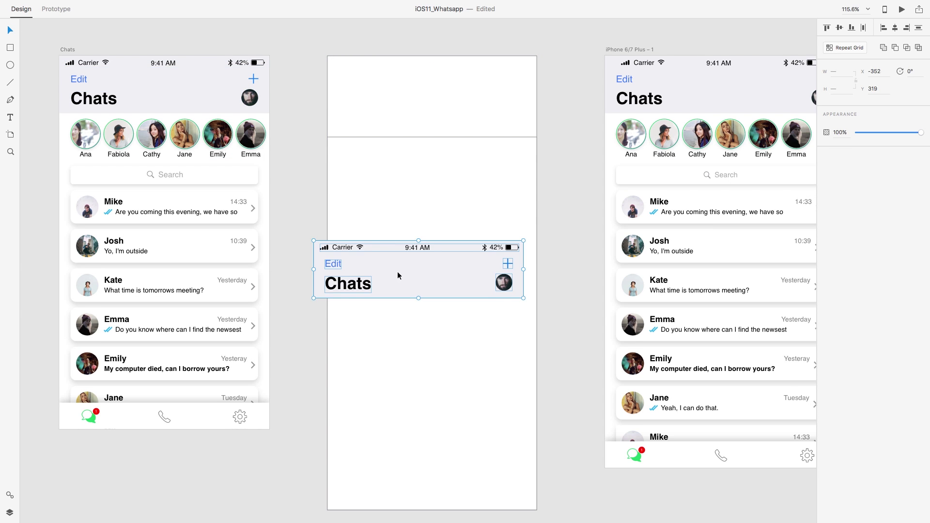
drag(397, 275, 406, 113)
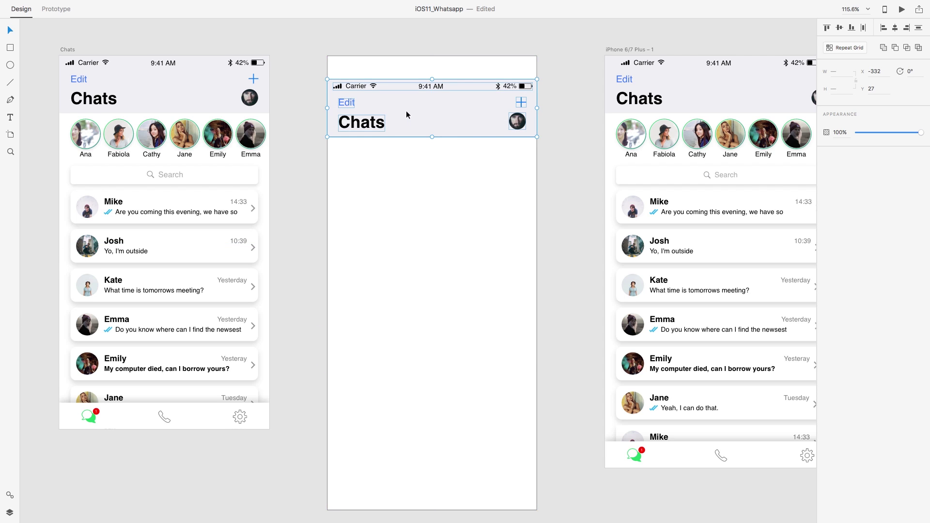
click(574, 120)
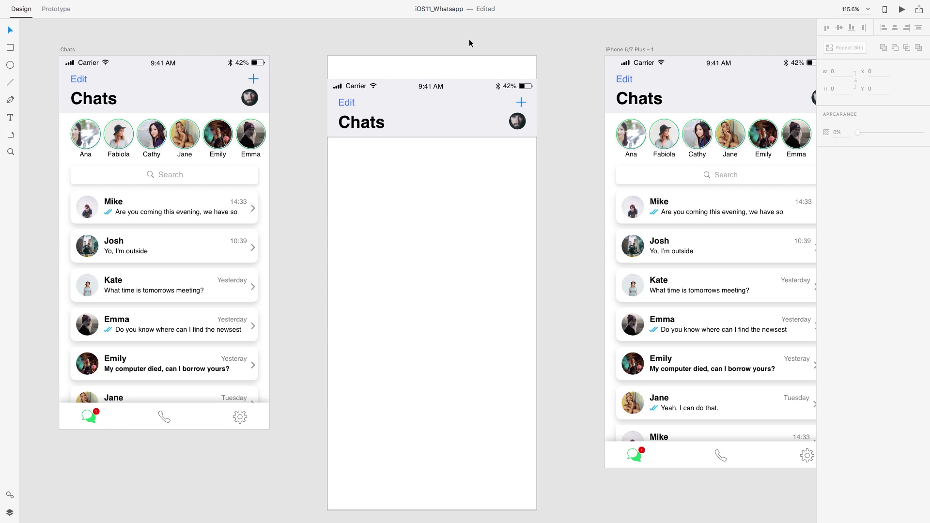
Give the tall phone frame a corner radius of 40.
click(441, 64)
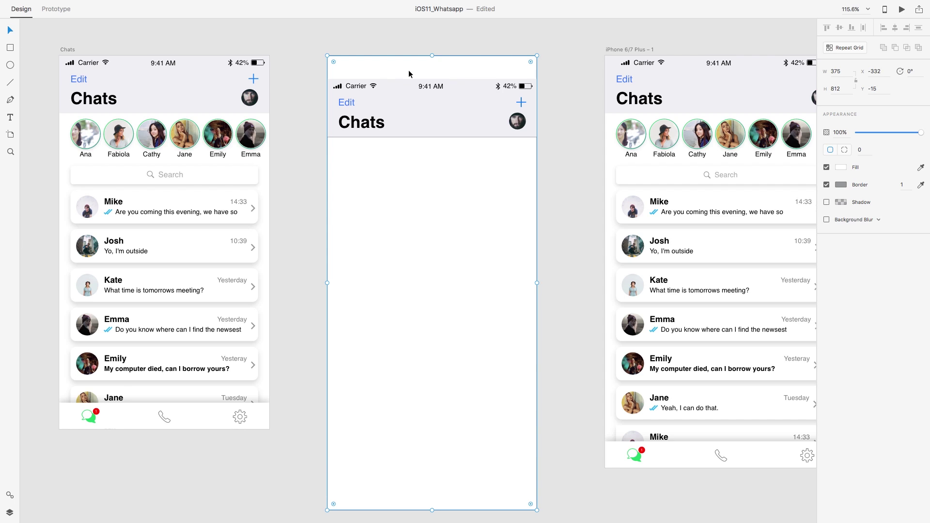
click(863, 151)
text(40)
key(Return)
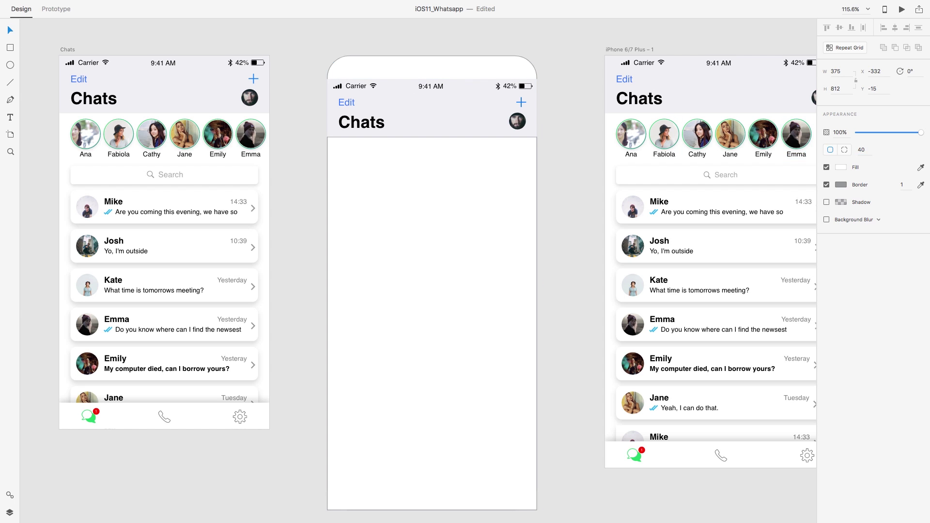
Set the content rectangle's bottom-right and bottom-left corner radii to 40, leaving the top square.
click(432, 175)
click(868, 149)
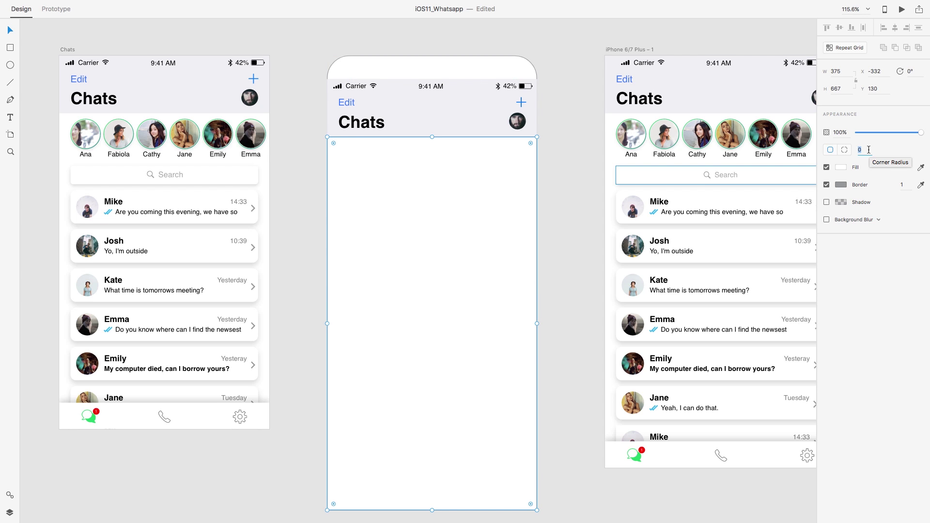
text(40)
click(844, 149)
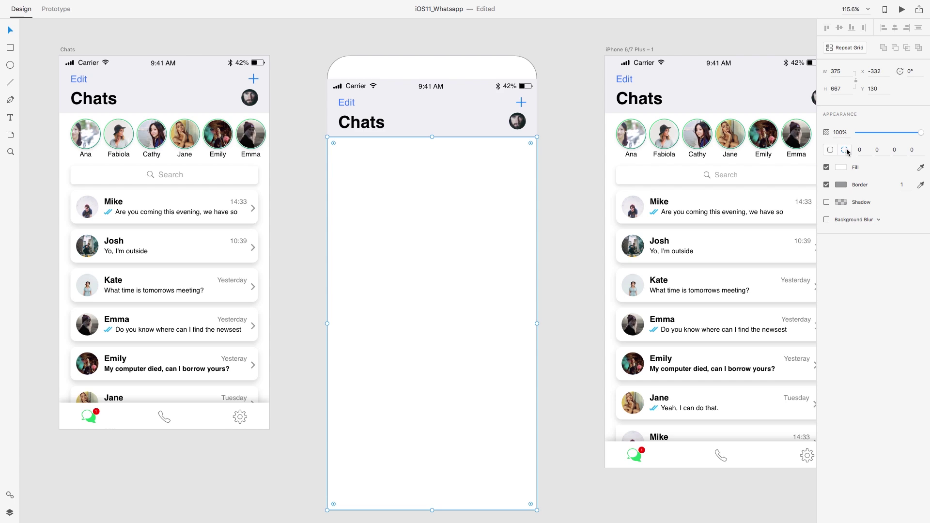
click(896, 150)
text(40)
key(Tab)
text(40)
key(Escape)
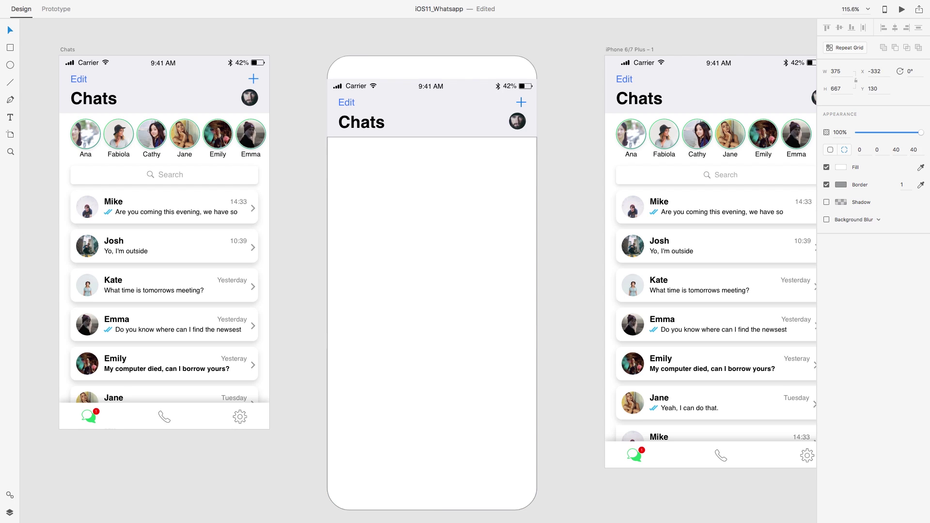
click(564, 140)
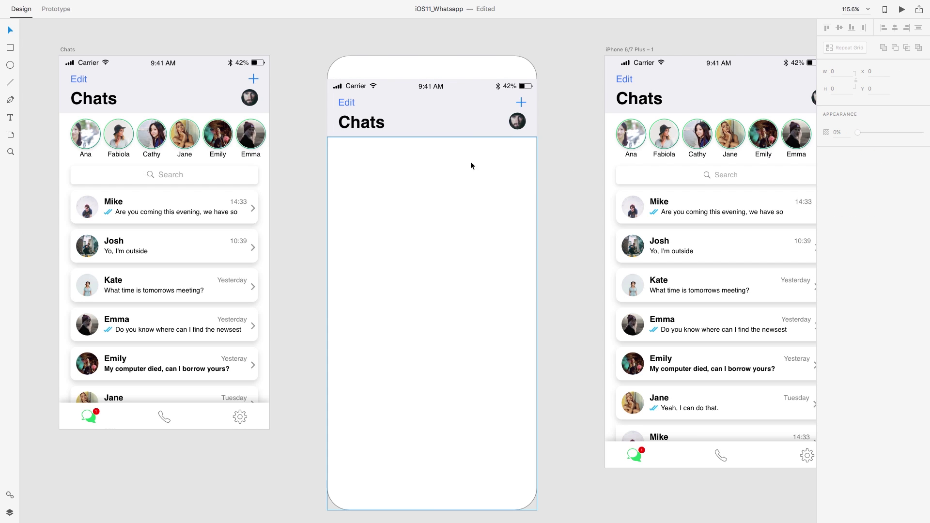
Remove the content rectangle's border and stretch the header up to the frame's top edge.
click(444, 223)
click(826, 186)
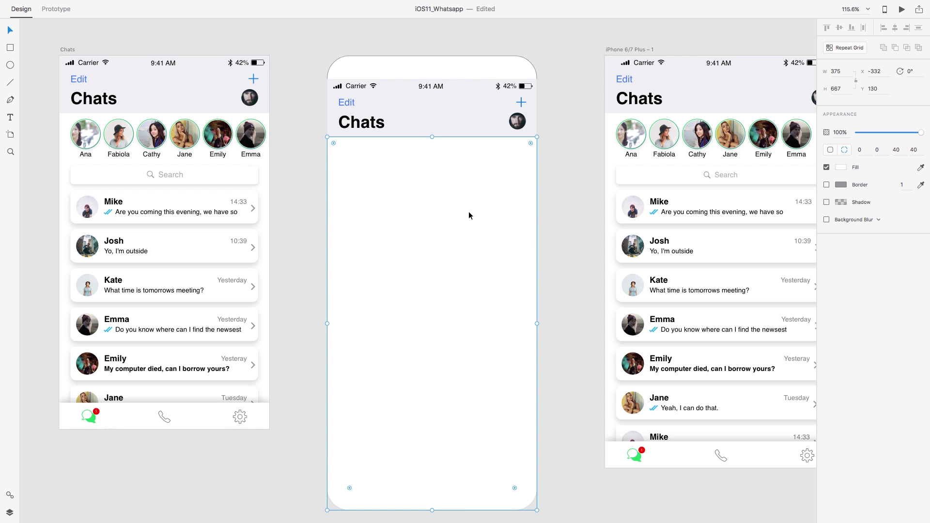
click(444, 120)
drag(432, 79, 432, 57)
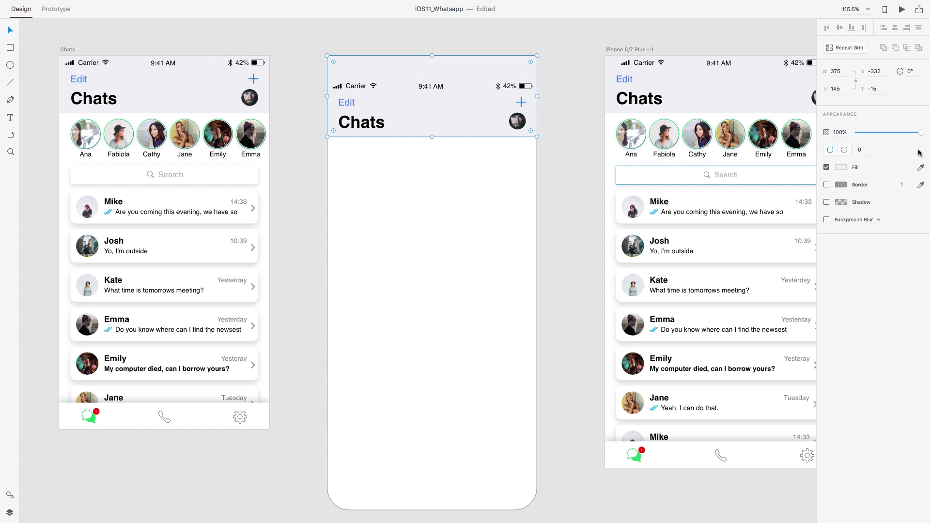
Round the header's top corners to 40 and delete its copied status bar.
click(844, 150)
text(40)
key(Tab)
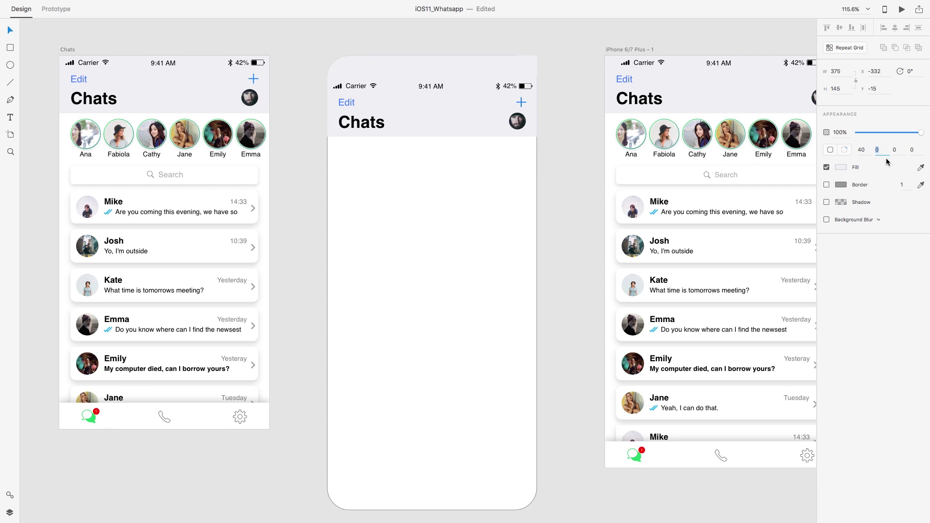
text(40)
key(Return)
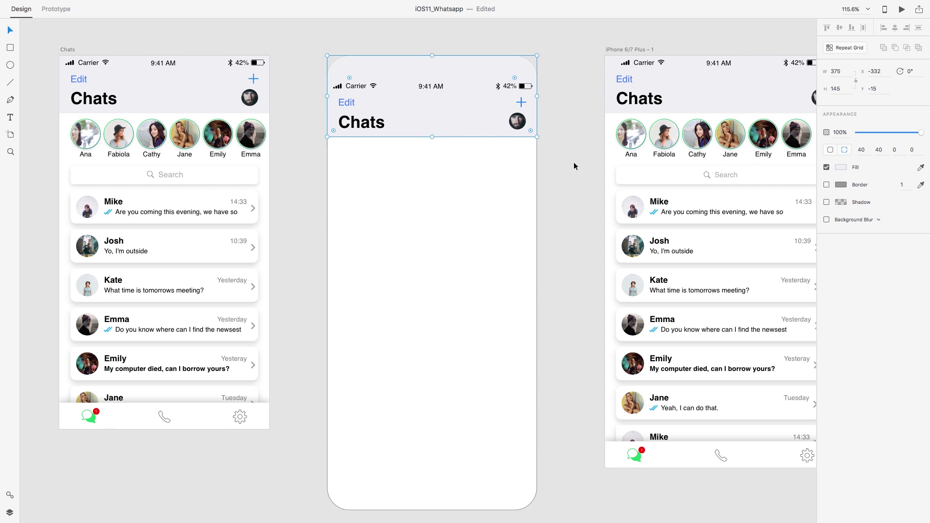
click(565, 160)
click(434, 87)
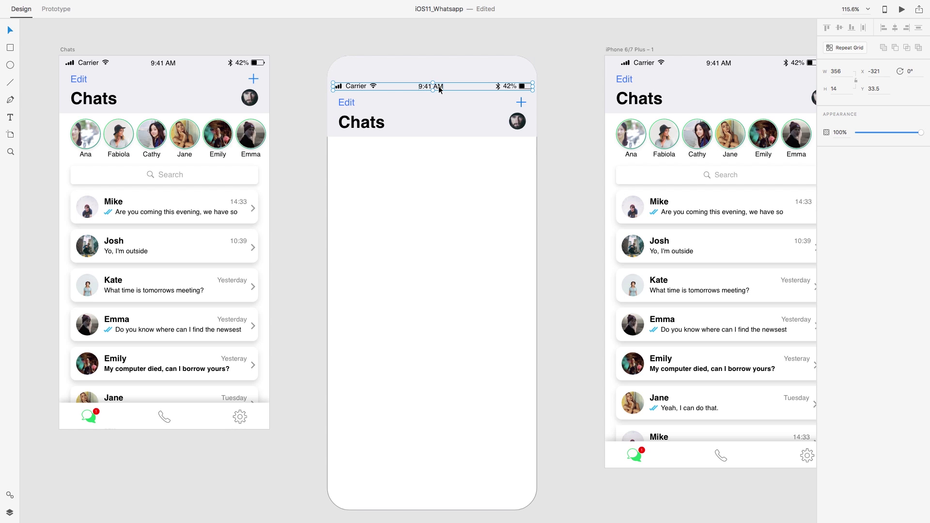
key(Delete)
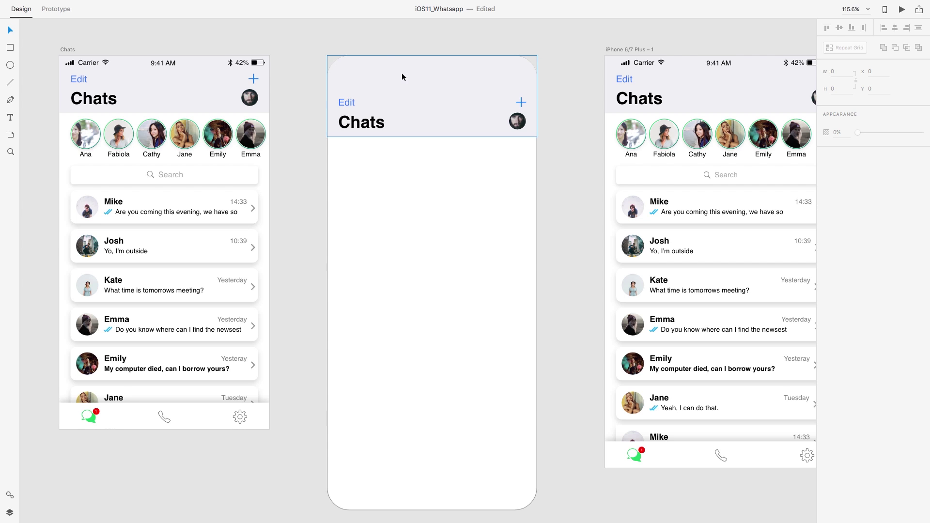
Draw a small borderless, black-filled rectangle at the top of the new phone frame.
key(r)
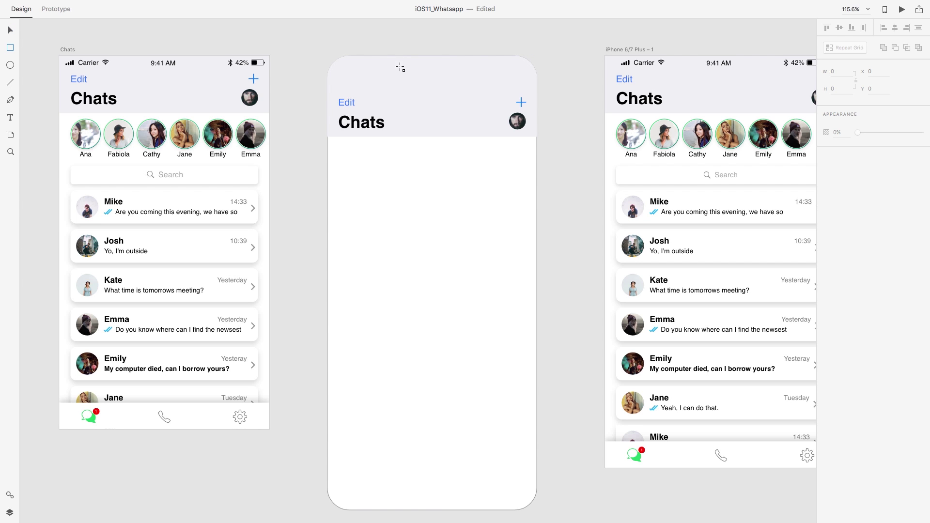
drag(398, 65, 433, 63)
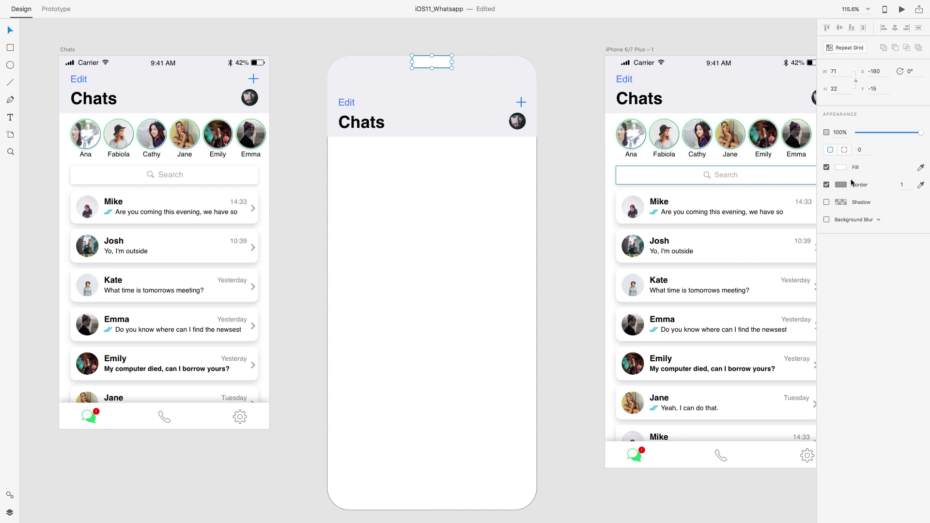
click(826, 184)
click(842, 167)
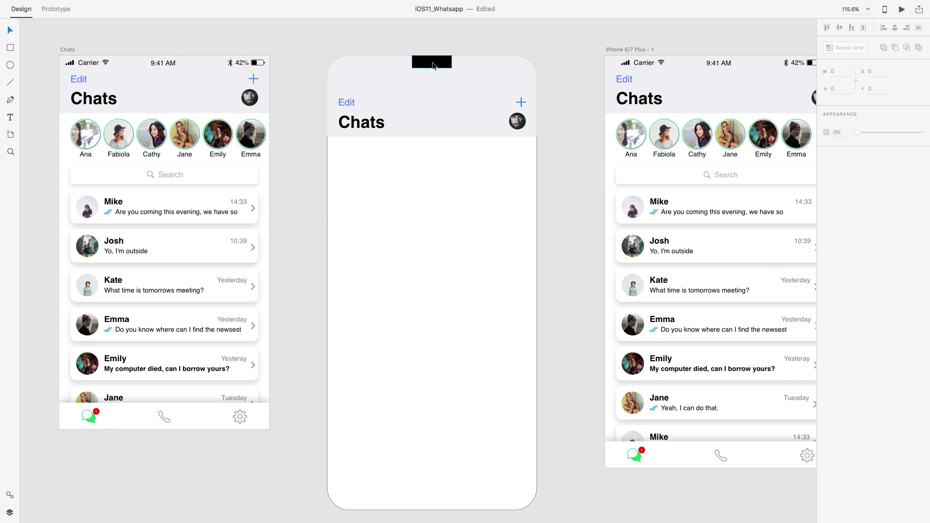
Widen the notch to 222 and centre it on the phone frame using smart guides.
drag(412, 61, 385, 62)
drag(448, 62, 482, 62)
click(441, 43)
key(Tab)
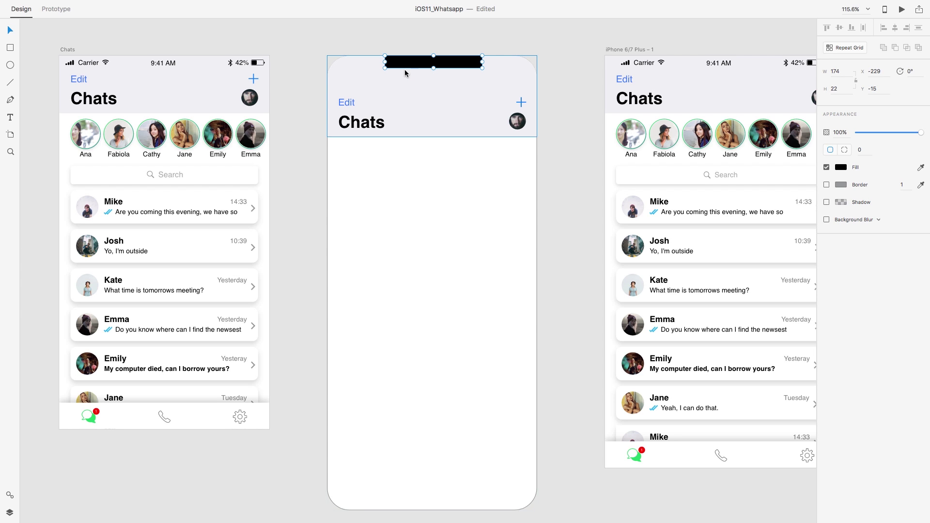
drag(385, 61, 371, 61)
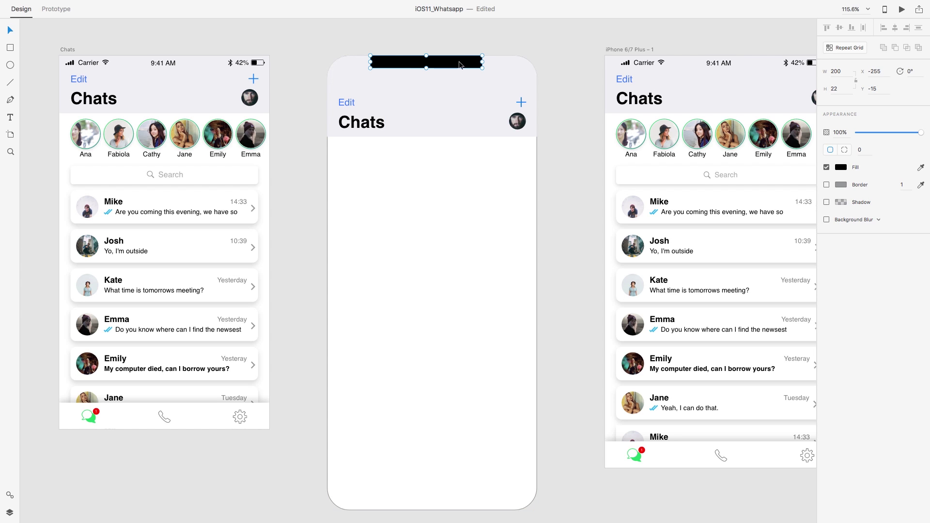
drag(483, 62, 441, 65)
click(445, 37)
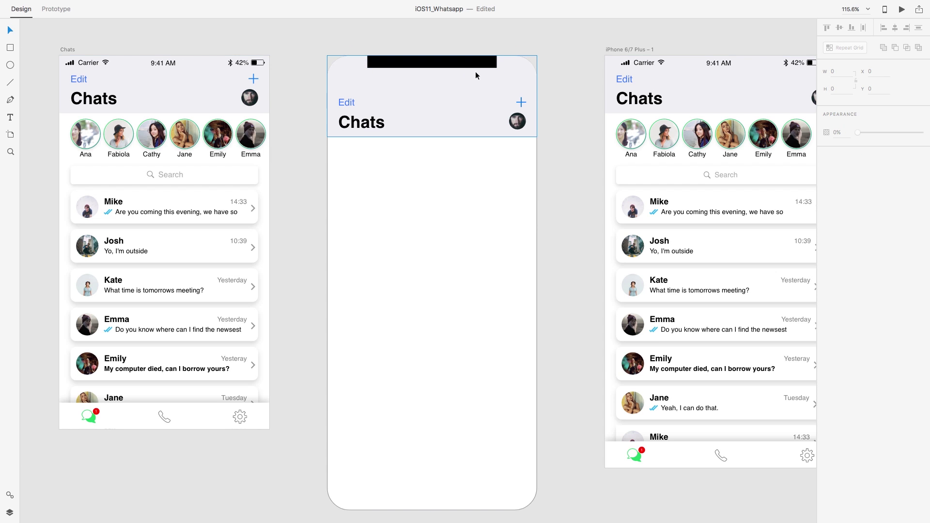
click(387, 63)
drag(367, 62, 370, 62)
drag(497, 62, 466, 64)
click(467, 36)
click(451, 63)
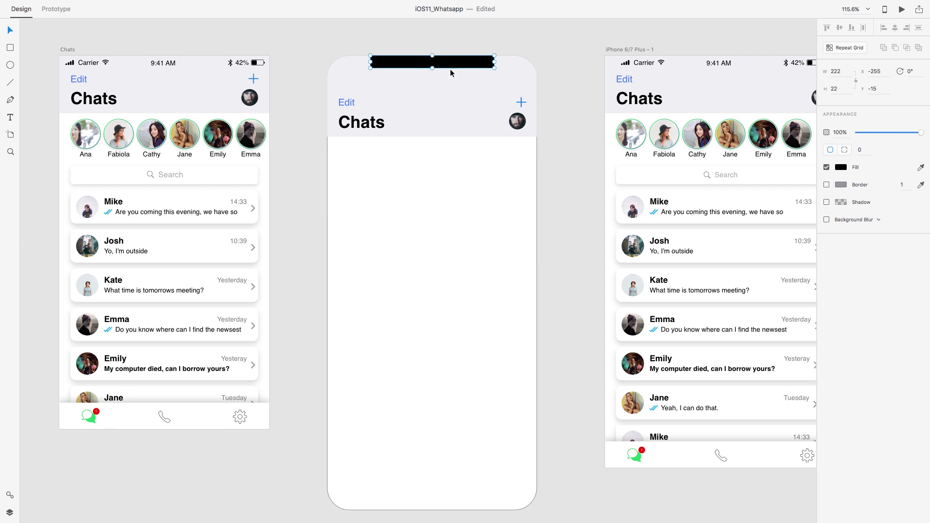
Round the notch's bottom corners with per-corner radii of 15 and 10.
click(843, 152)
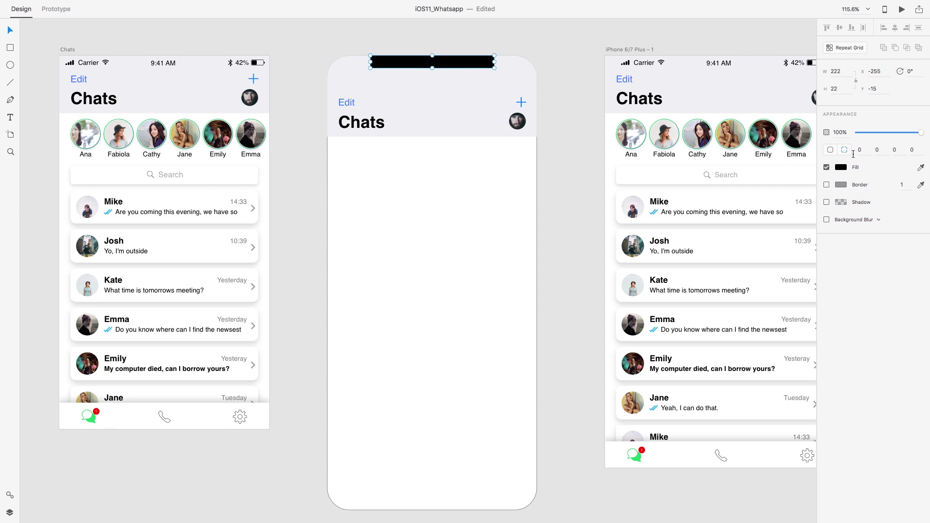
click(897, 154)
text(10)
click(911, 149)
text(10)
key(shift+Tab)
text(15)
key(Return)
text(5)
key(Return)
click(585, 118)
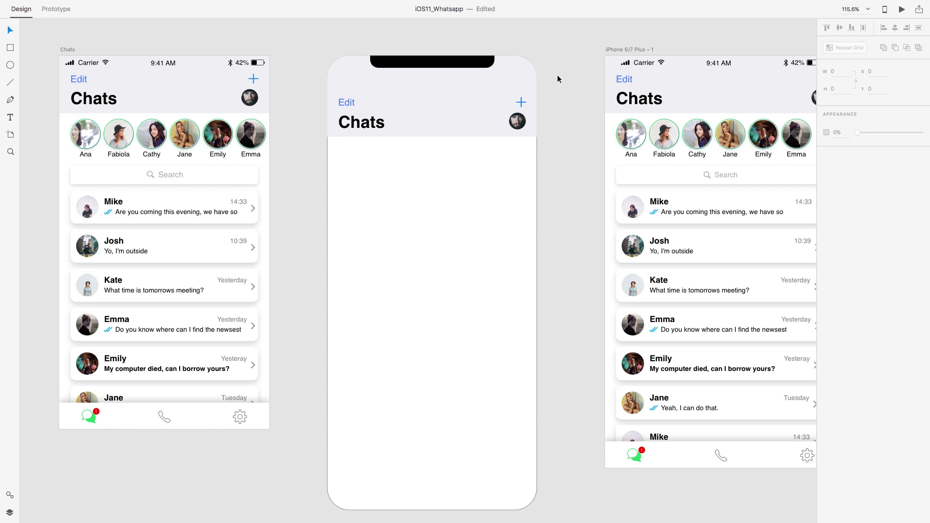
Save, then copy the 9:41 time text into the iPhone X frame's top-left status spot.
key(ctrl+s)
click(244, 65)
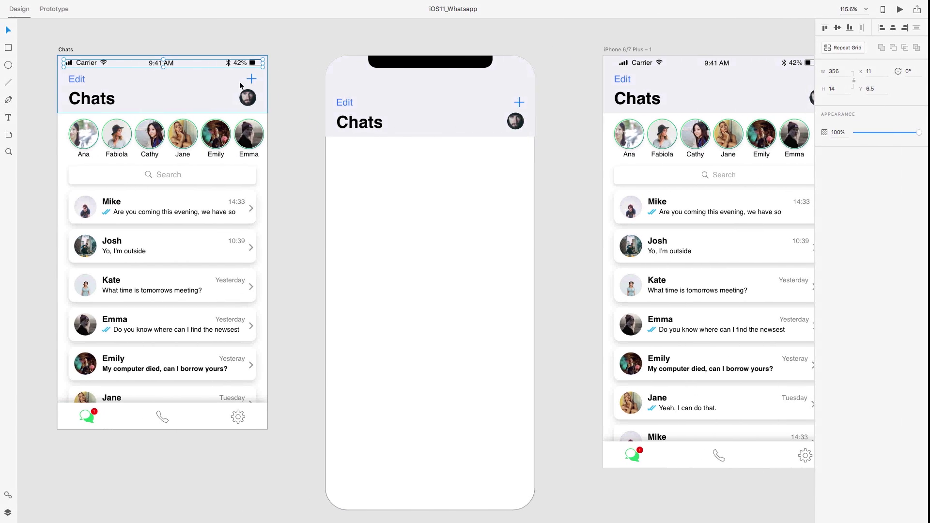
double_click(153, 67)
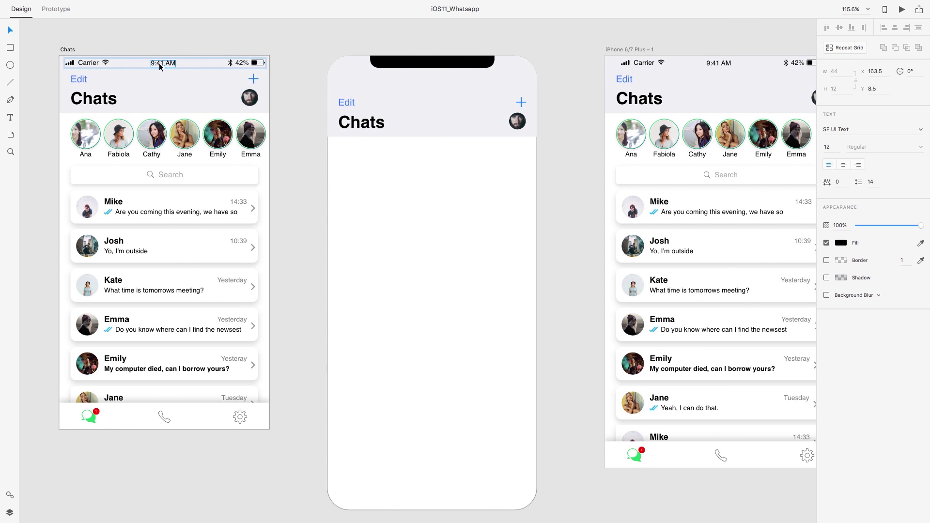
key(ctrl+c)
key(ctrl+v)
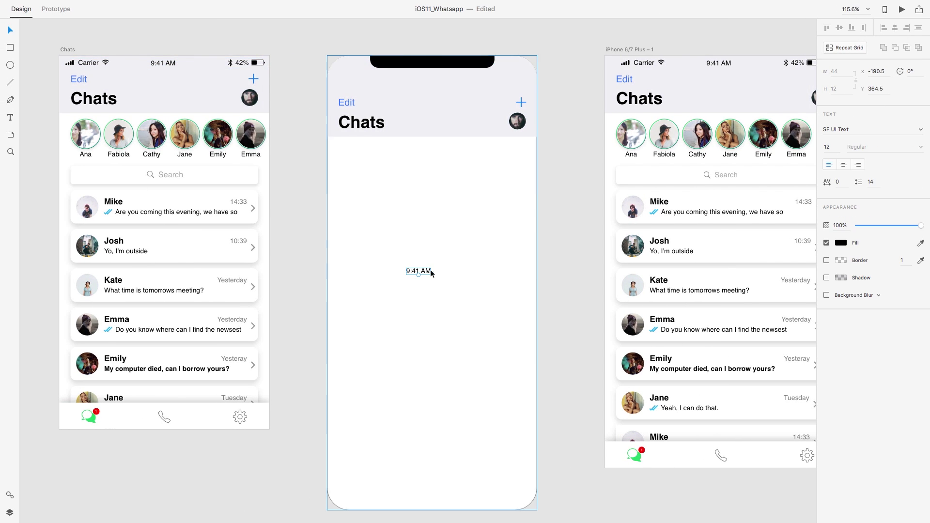
drag(426, 272, 360, 67)
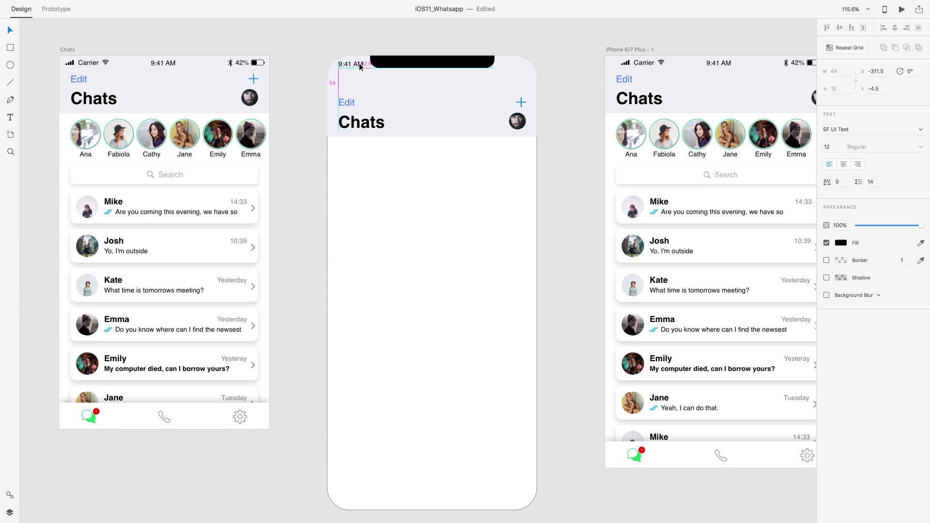
click(328, 46)
Copy the battery icon from the Chats status bar to the iPhone X frame's top right.
click(258, 62)
double_click(257, 62)
key(ctrl+c)
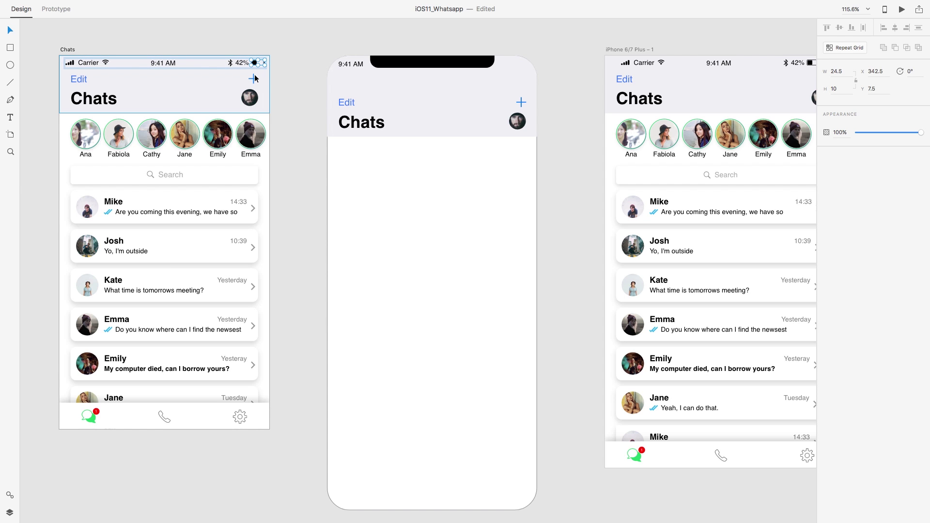
click(437, 180)
key(ctrl+v)
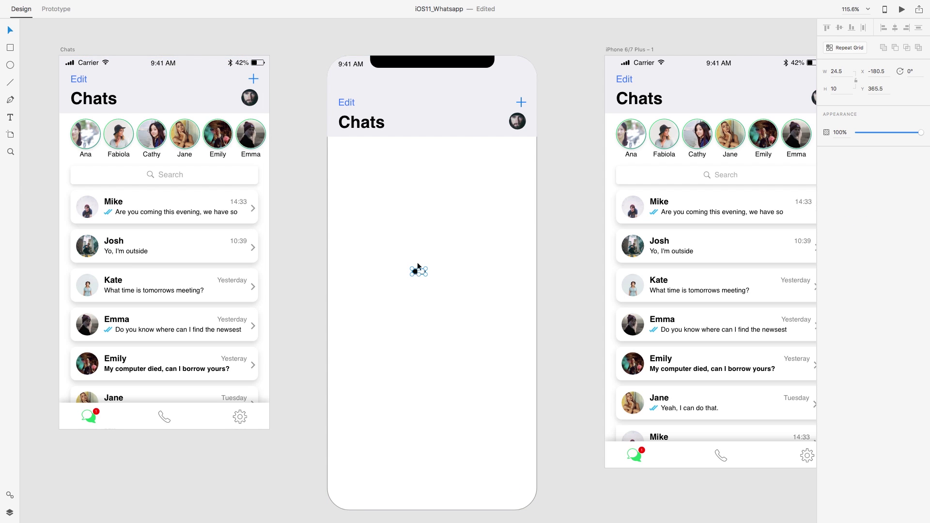
drag(418, 266, 517, 62)
Paste the signal, Carrier and Wi-Fi group into the iPhone X status bar and align it.
click(85, 67)
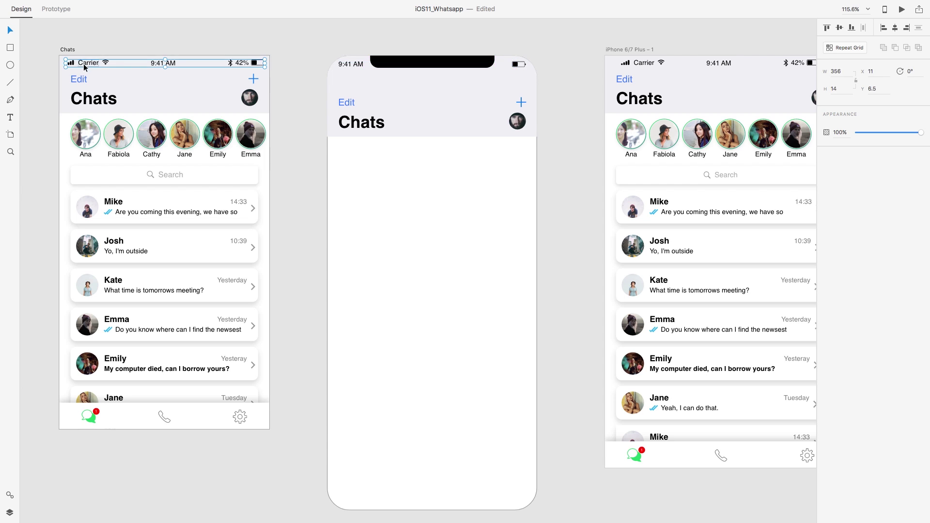
double_click(85, 67)
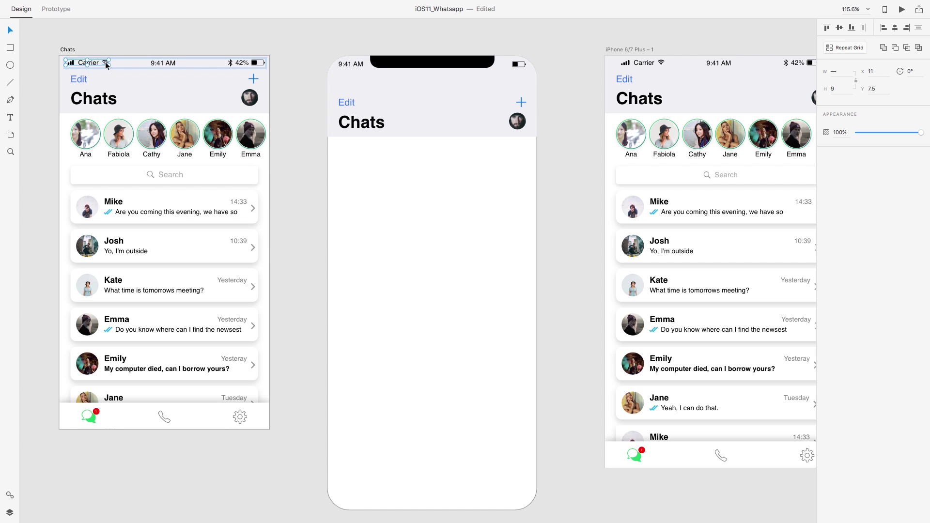
click(440, 293)
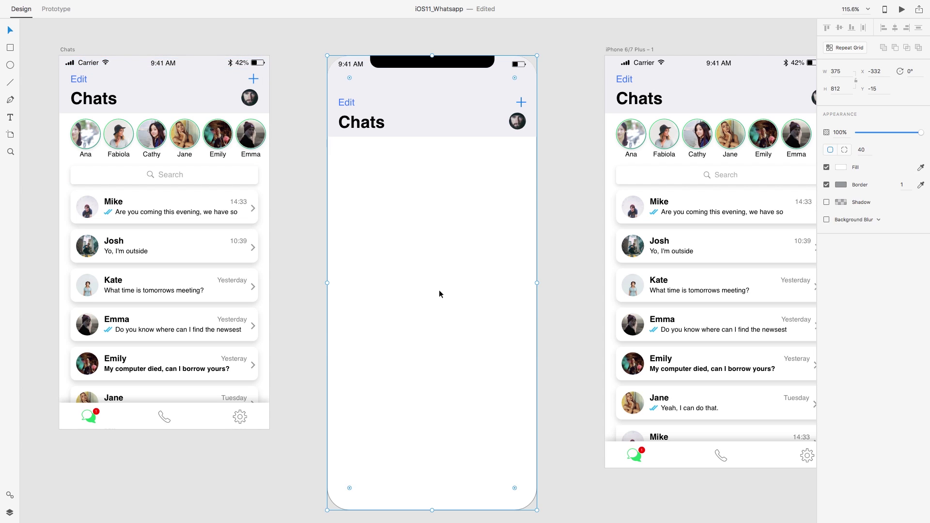
key(ctrl+v)
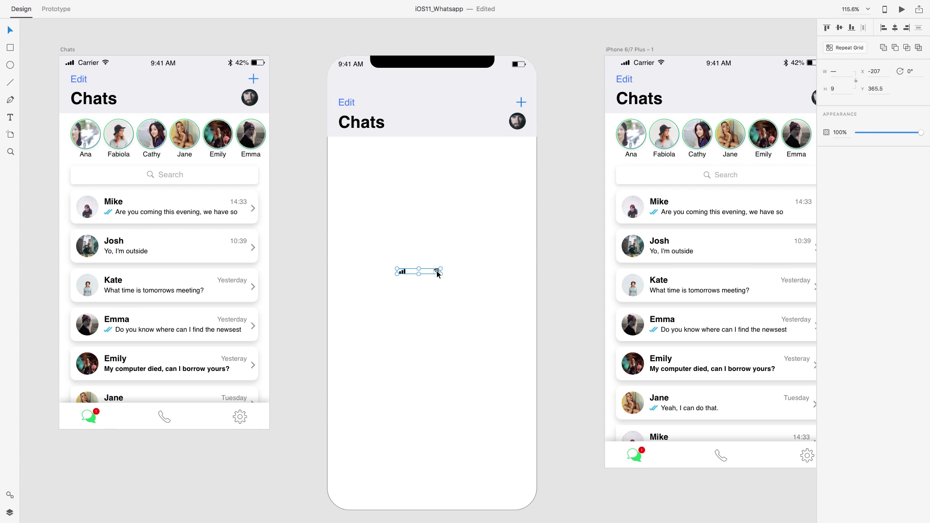
drag(437, 274, 489, 92)
key(ctrl+1)
scroll(490, 92, down, 3)
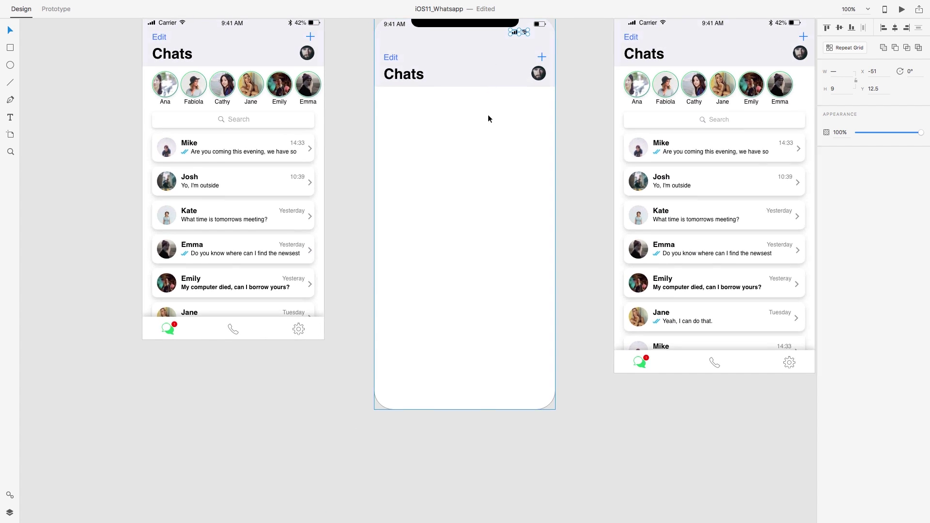
scroll(488, 118, up, 4)
scroll(488, 118, right, 3)
drag(450, 116, 449, 109)
Narrow the black notch to width 190 and centre it on the phone.
click(423, 105)
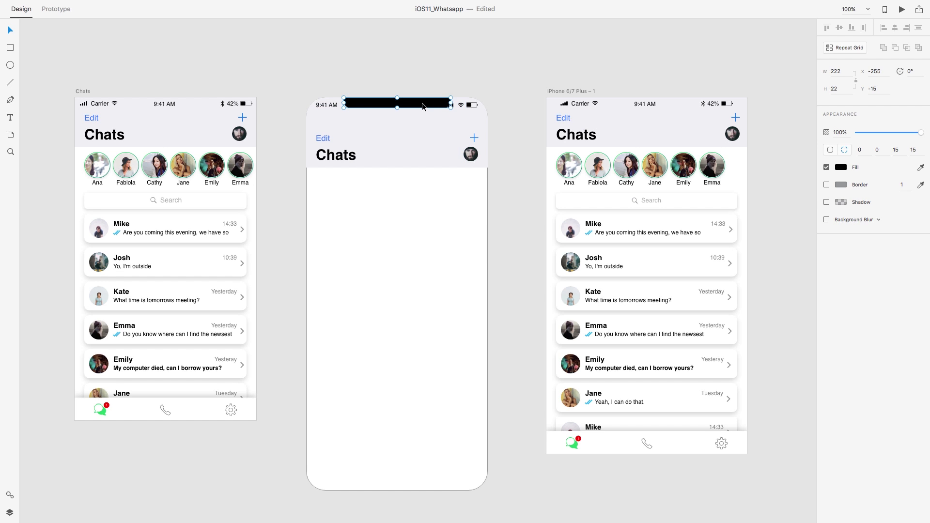
click(841, 75)
text(190)
key(Return)
drag(417, 106, 424, 106)
click(452, 70)
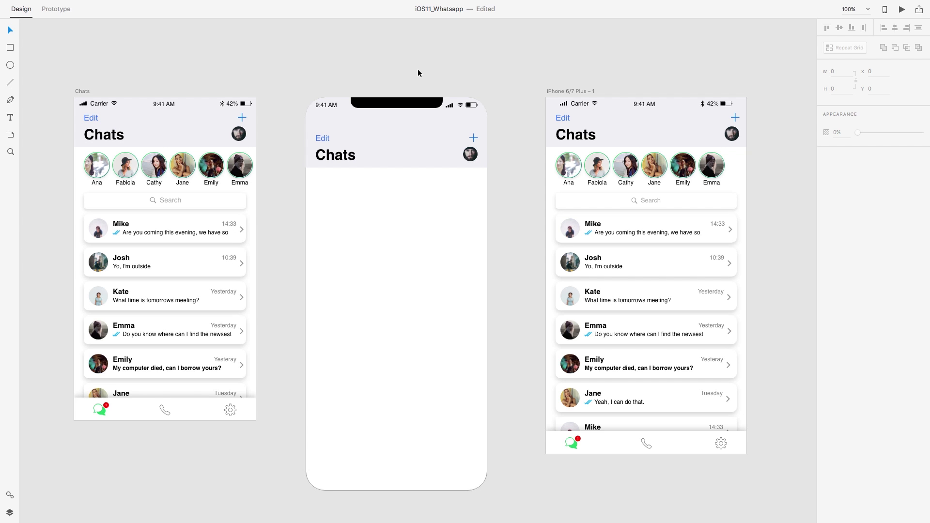
Move the Edit text, + icon, Chats title and avatar higher in the header.
scroll(363, 106, right, 2)
click(385, 143)
key(Tab)
key(Tab)
key(Tab)
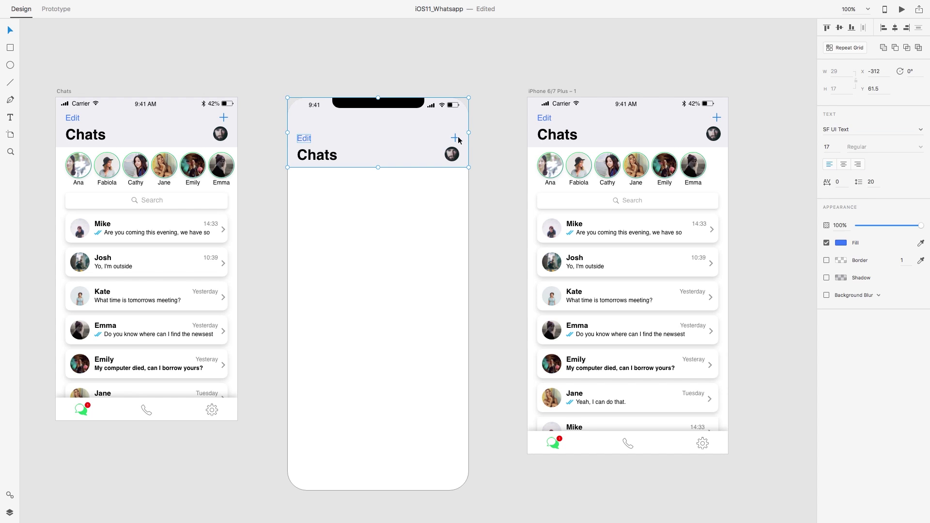
shift+click(455, 138)
drag(455, 138, 455, 128)
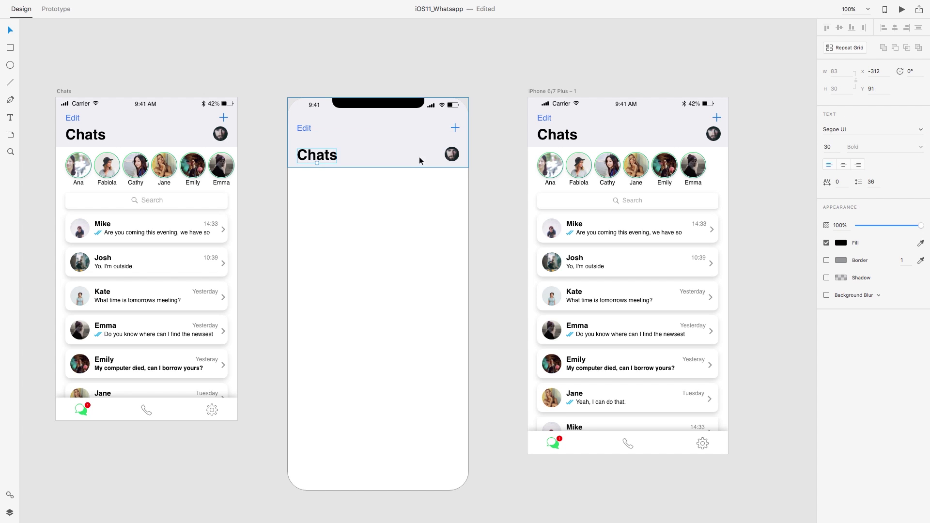
click(452, 155)
shift+click(324, 158)
drag(324, 158, 325, 153)
click(504, 184)
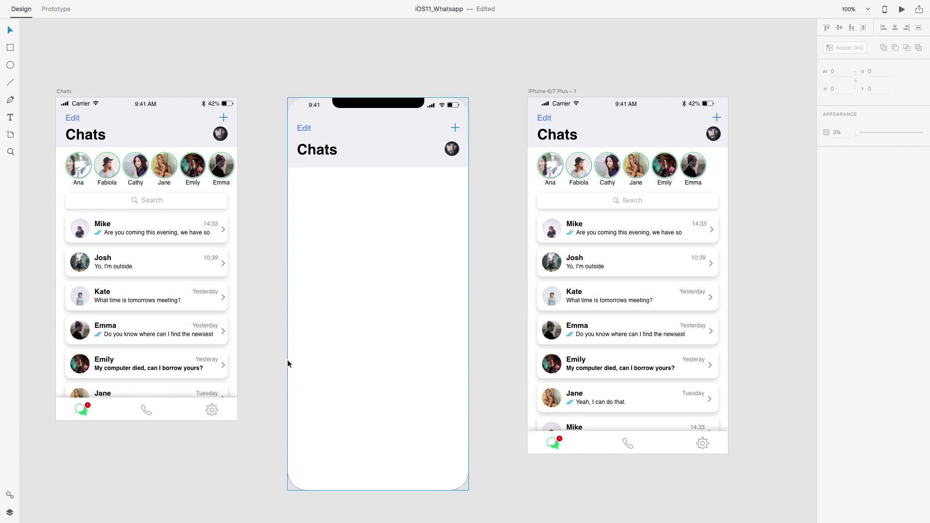
Copy the Chats screen's tab bar group to the bottom of the iPhone X frame.
click(183, 410)
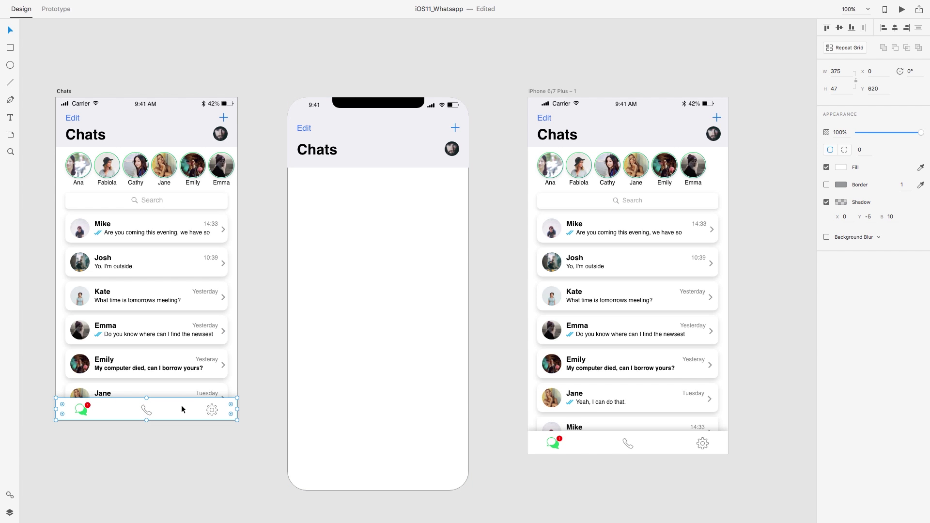
double_click(81, 412)
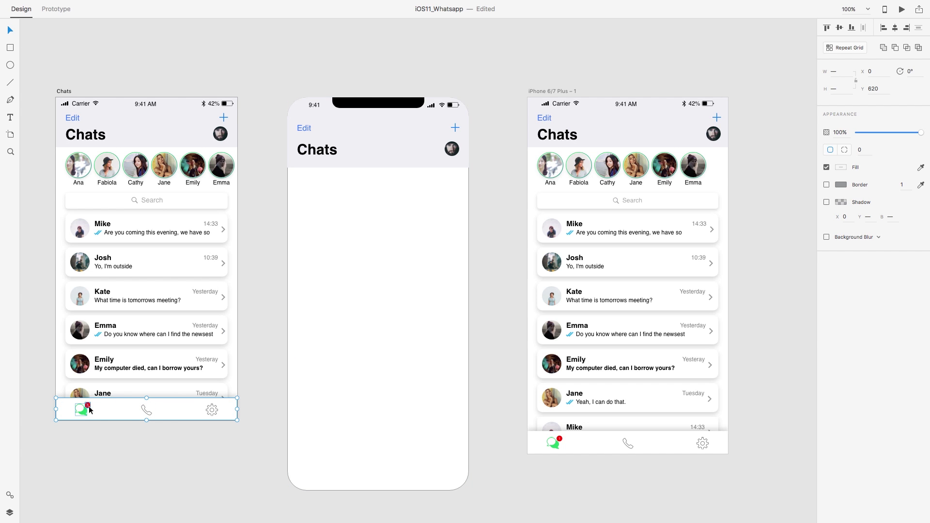
shift+click(147, 411)
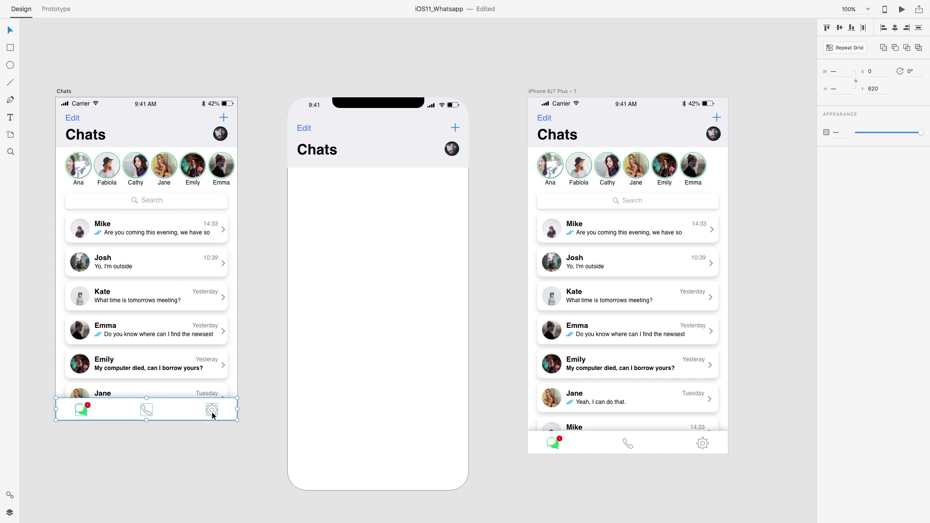
click(184, 413)
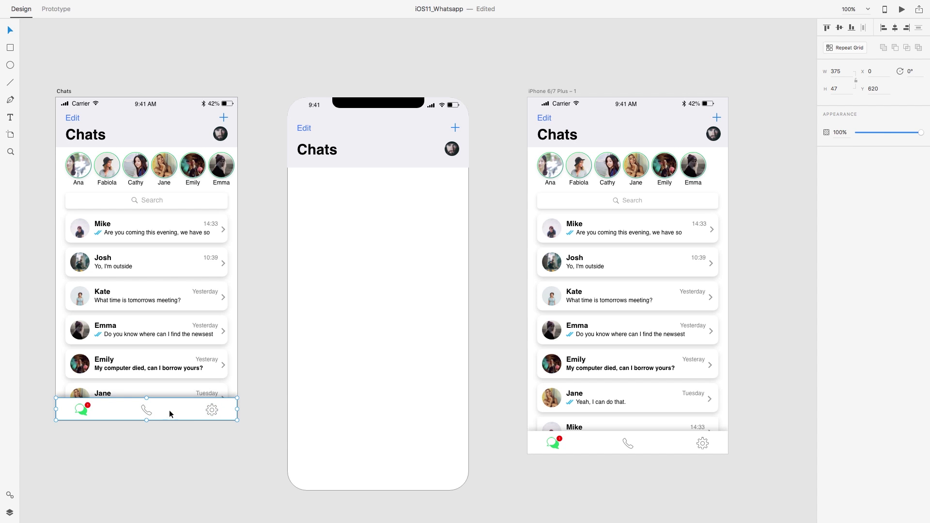
drag(169, 414, 403, 480)
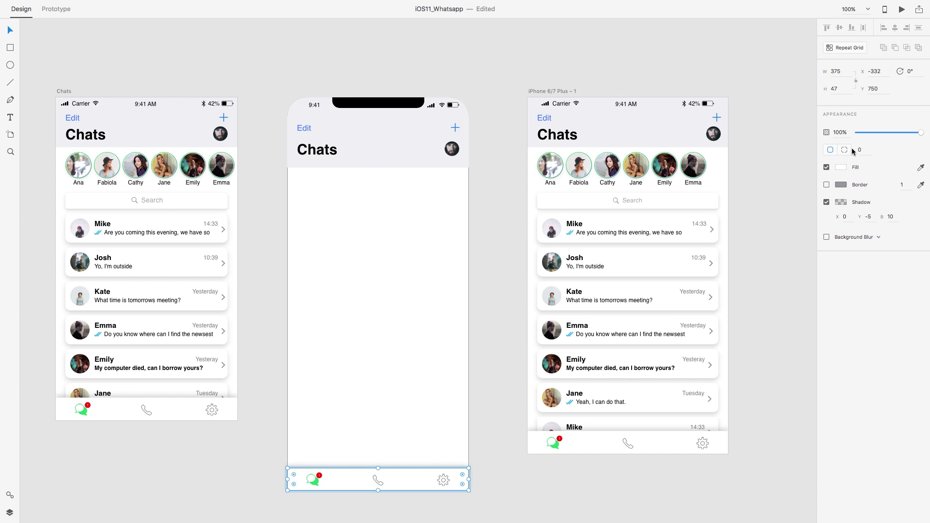
Round the tab bar's bottom-right and bottom-left corners to radius 40.
click(844, 150)
click(893, 150)
text(40)
click(911, 151)
text(40)
click(263, 240)
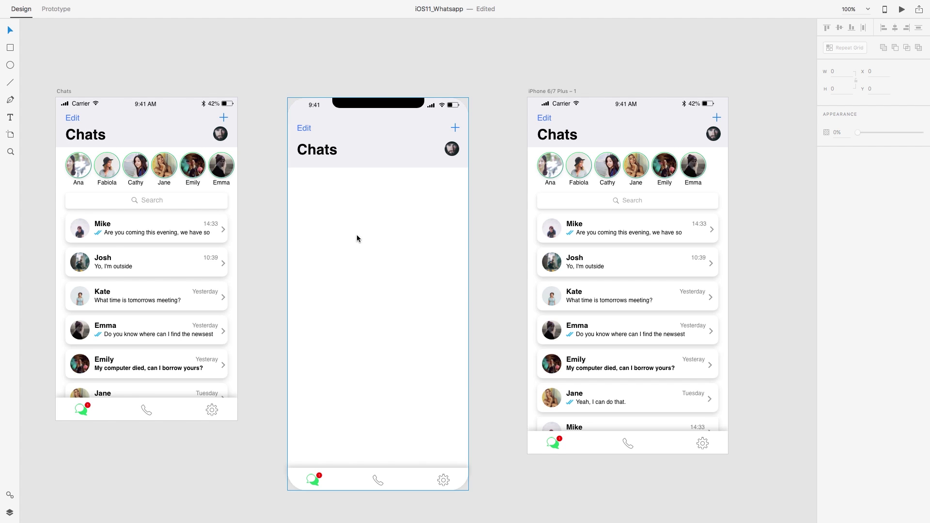
Shorten the iPhone X header background slightly from its bottom edge.
scroll(359, 238, down, 1)
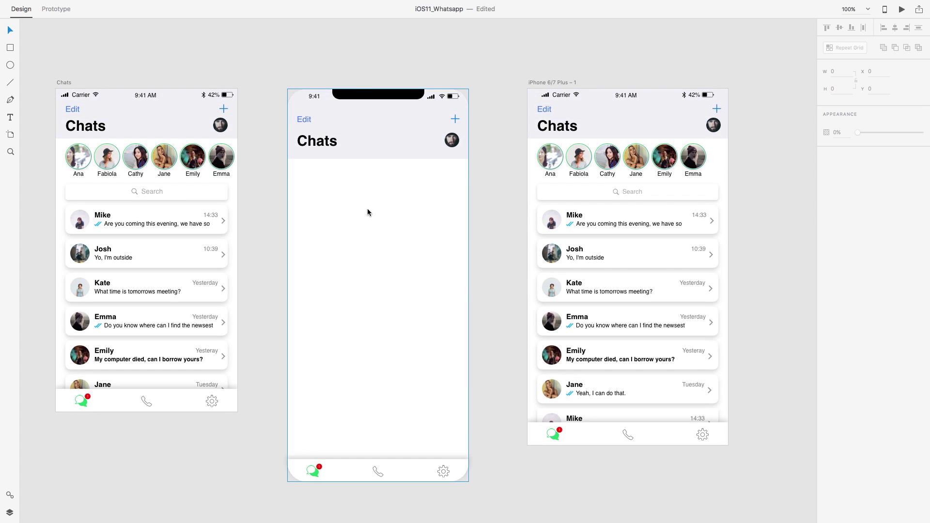
click(377, 157)
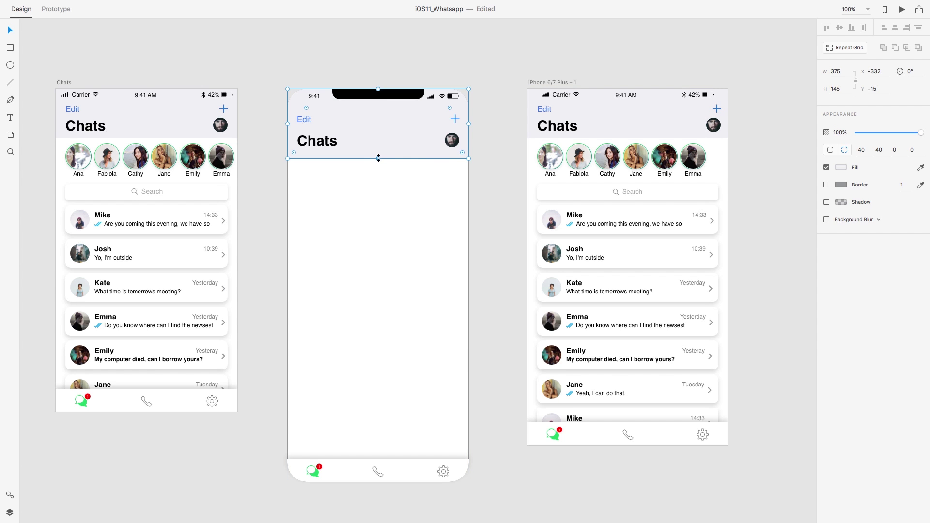
drag(378, 157, 379, 152)
click(264, 193)
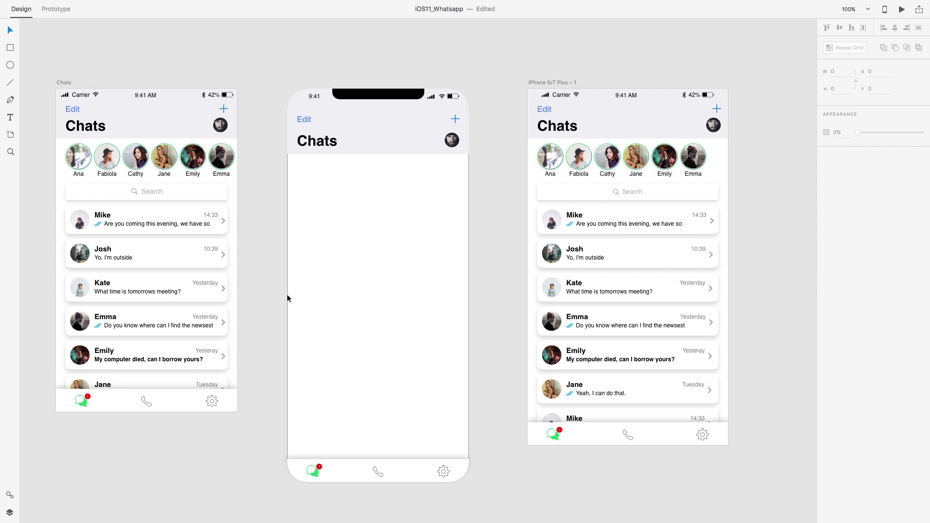
Set the tab bar background height to 57 and nudge it into place.
click(346, 474)
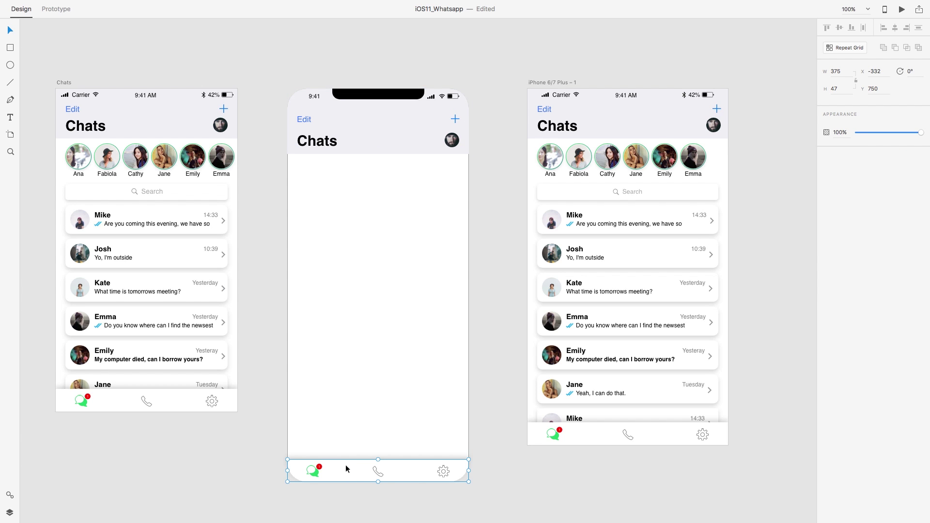
double_click(376, 473)
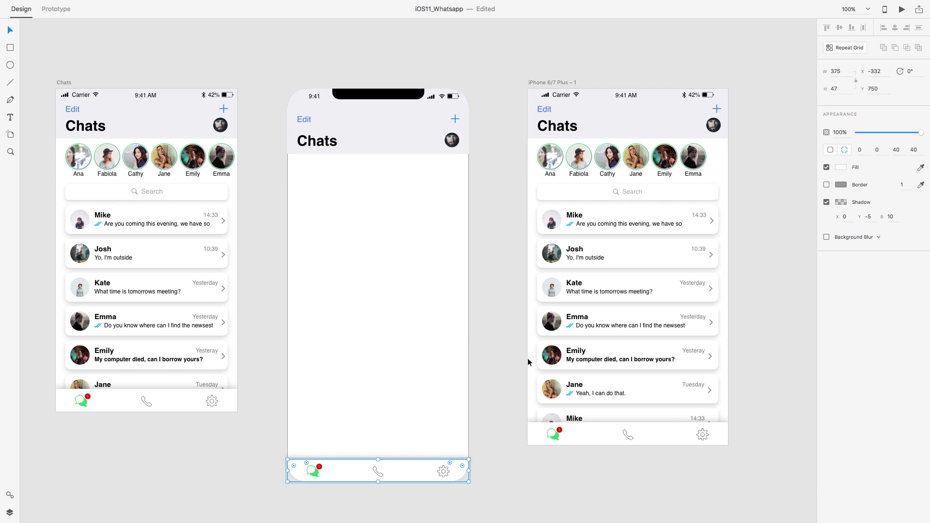
click(836, 89)
text(57)
key(Return)
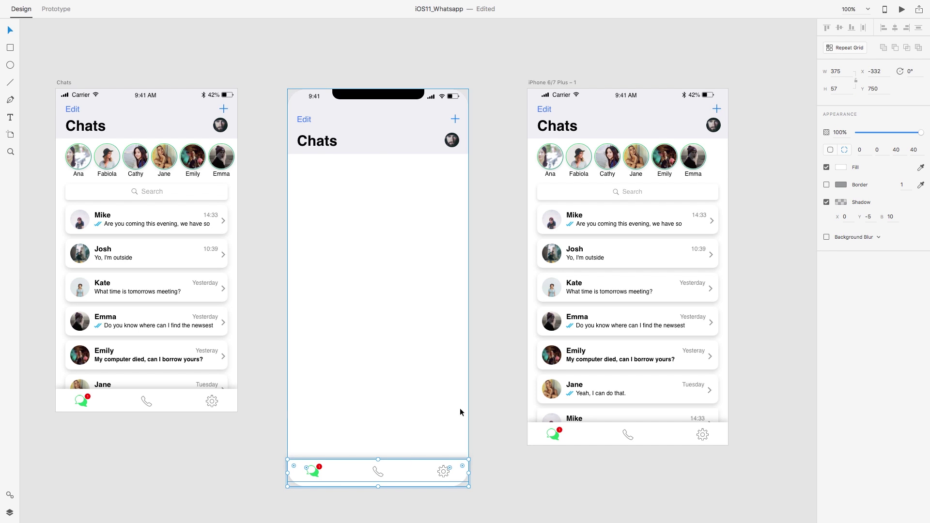
drag(412, 463, 411, 463)
click(495, 449)
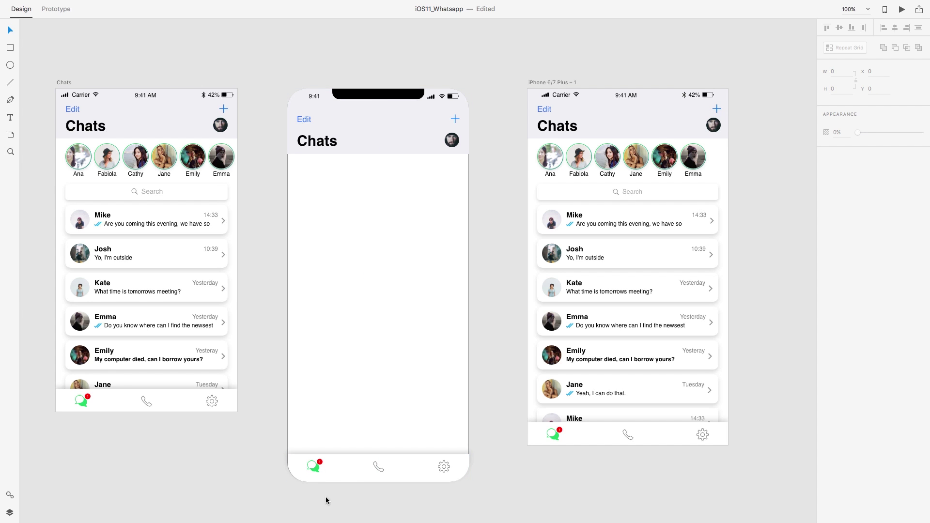
Draw a black, 2-thick horizontal home-indicator line below the tab icons.
key(l)
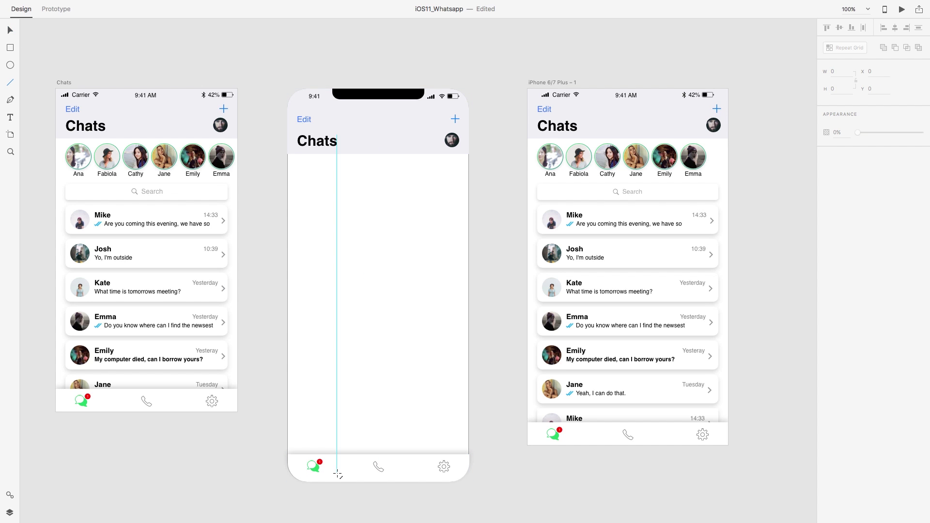
drag(342, 477, 413, 477)
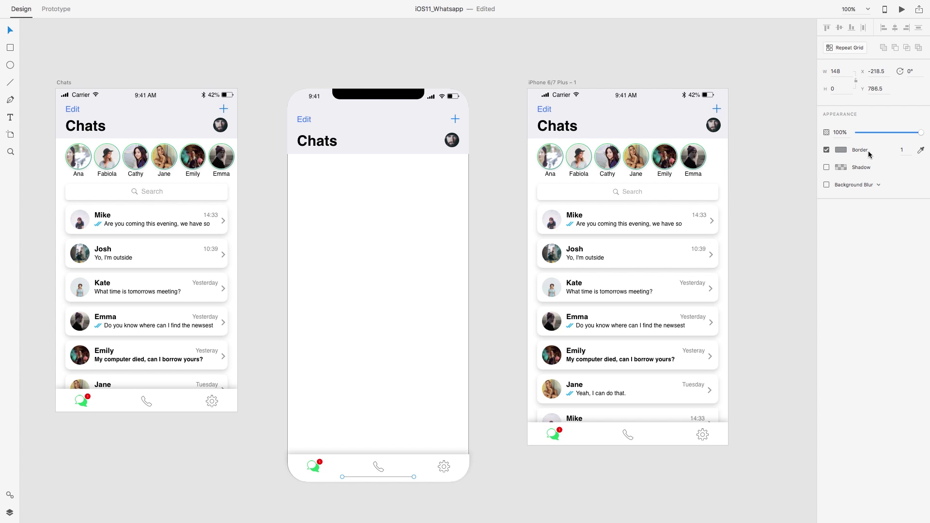
key(Return)
click(841, 150)
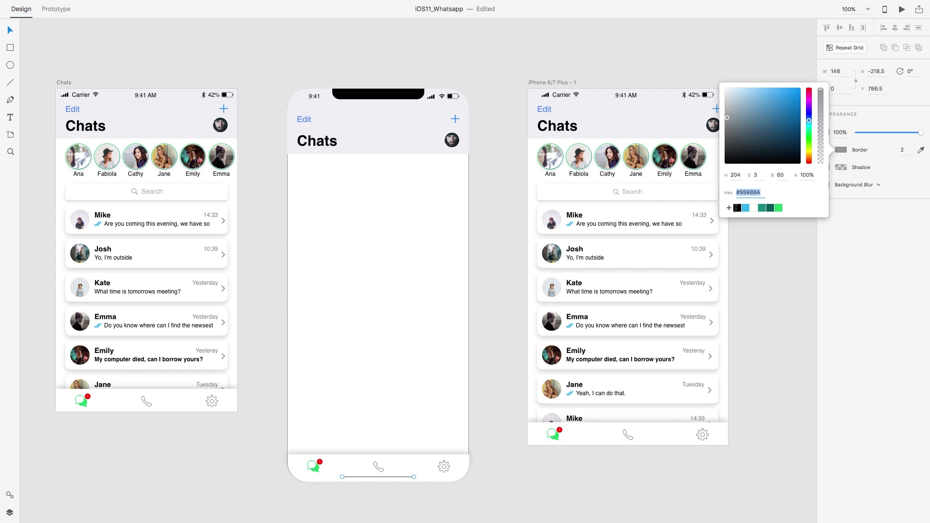
click(736, 208)
click(482, 304)
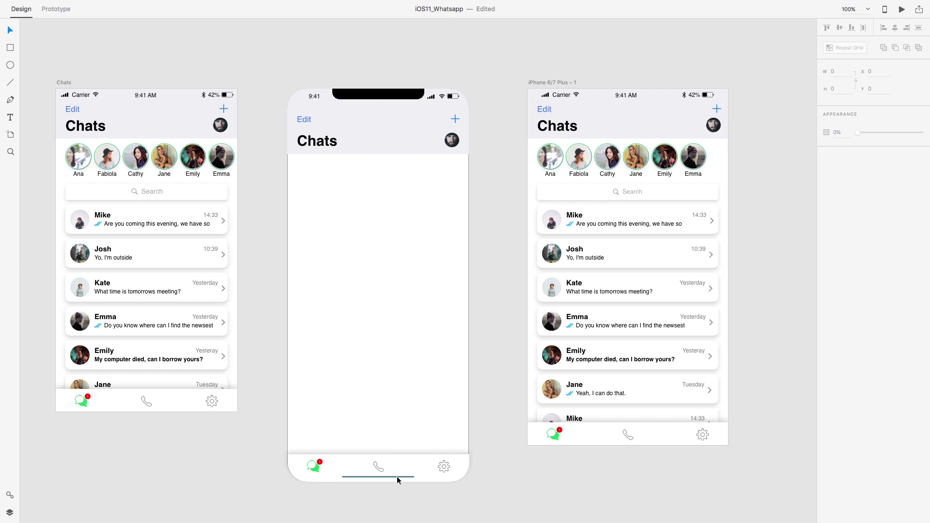
click(398, 477)
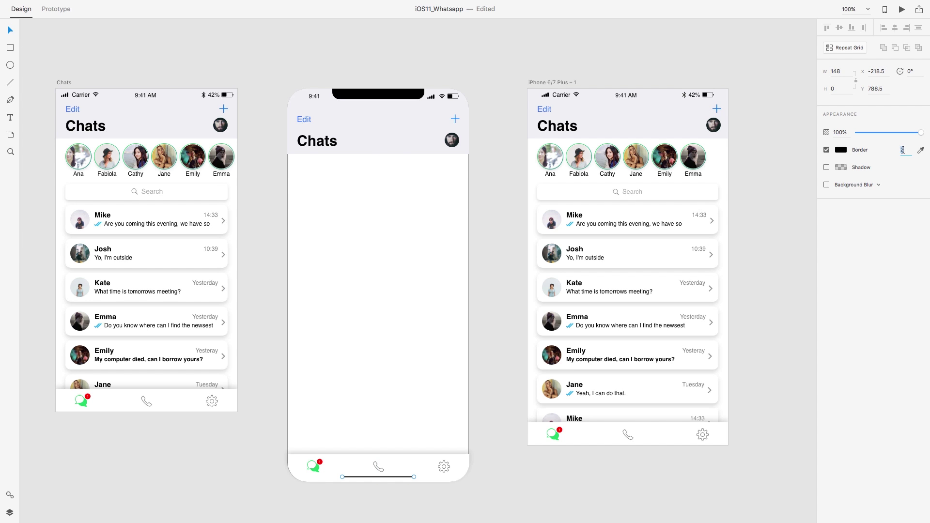
Drag the tab bar group's top edge up so it is 76 px tall.
click(396, 462)
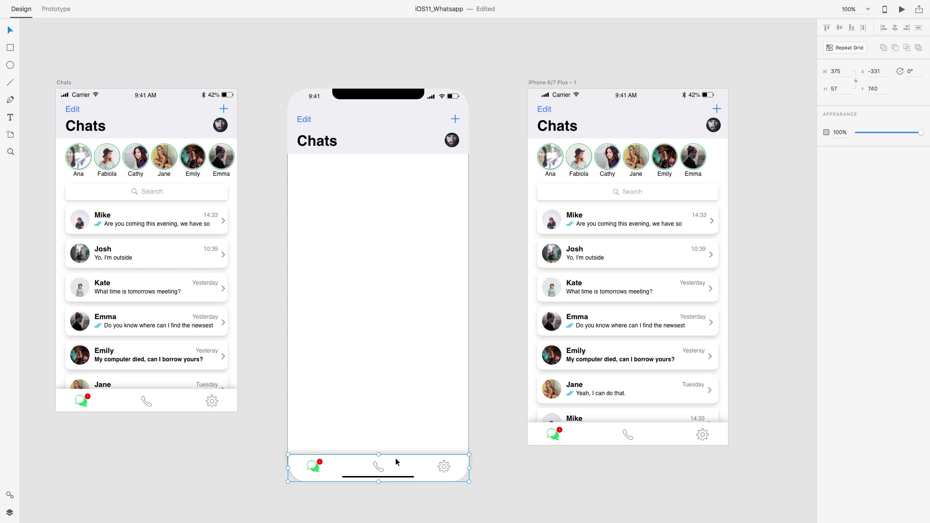
drag(378, 455, 379, 445)
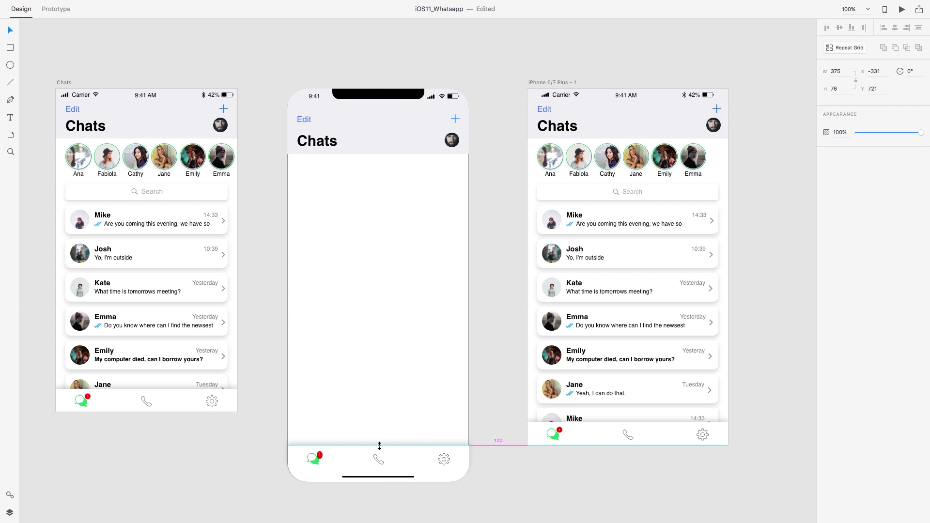
click(503, 492)
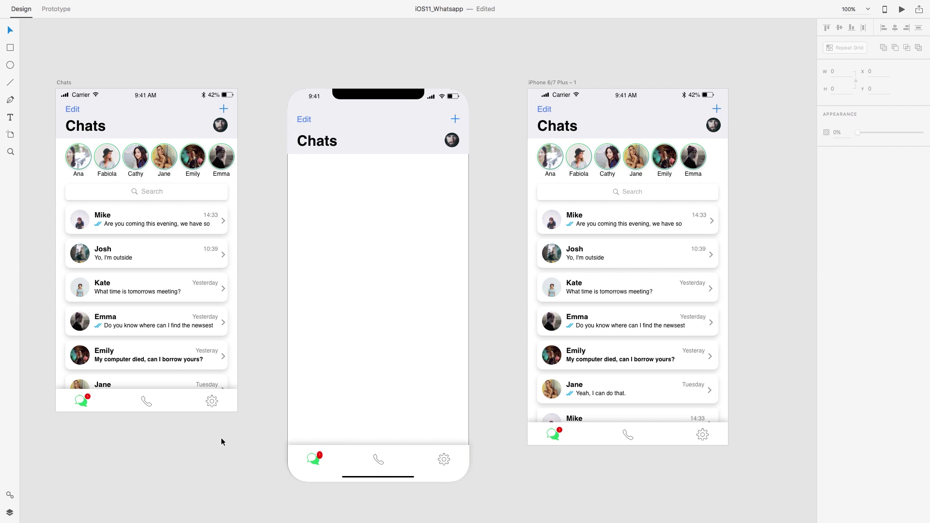
Copy the six story avatars (Ana, Fabiola, Cathy, Jane, Emily, Emma) under the iPhone X header.
click(78, 160)
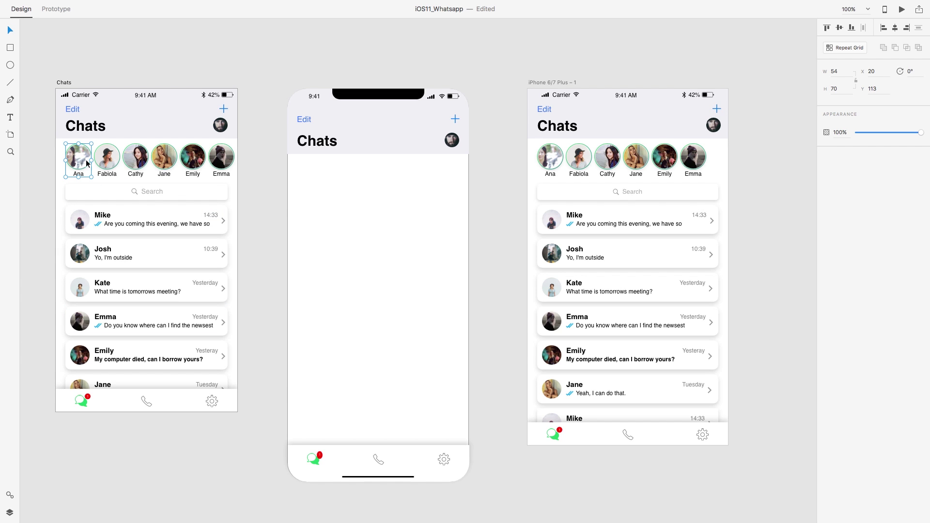
shift+click(107, 160)
shift+click(136, 160)
shift+click(164, 160)
shift+click(192, 159)
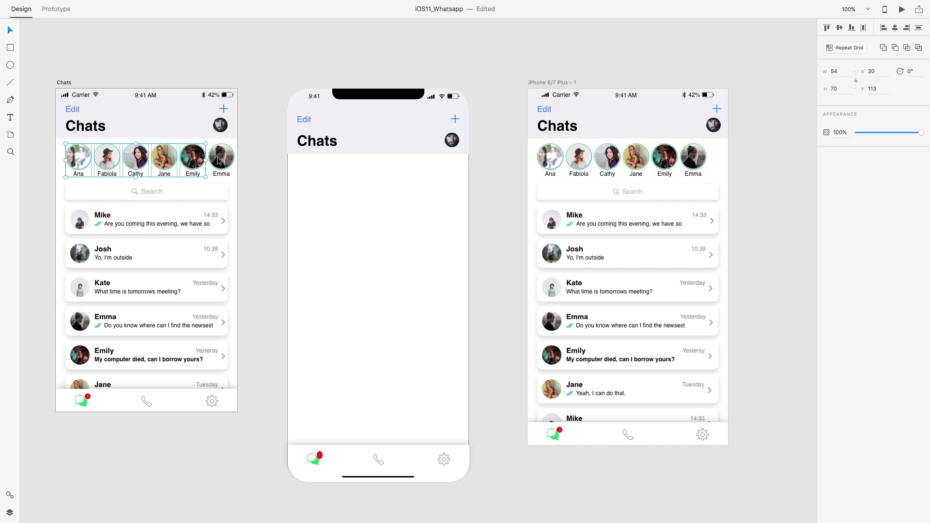
shift+click(221, 160)
key(ctrl+c)
click(355, 216)
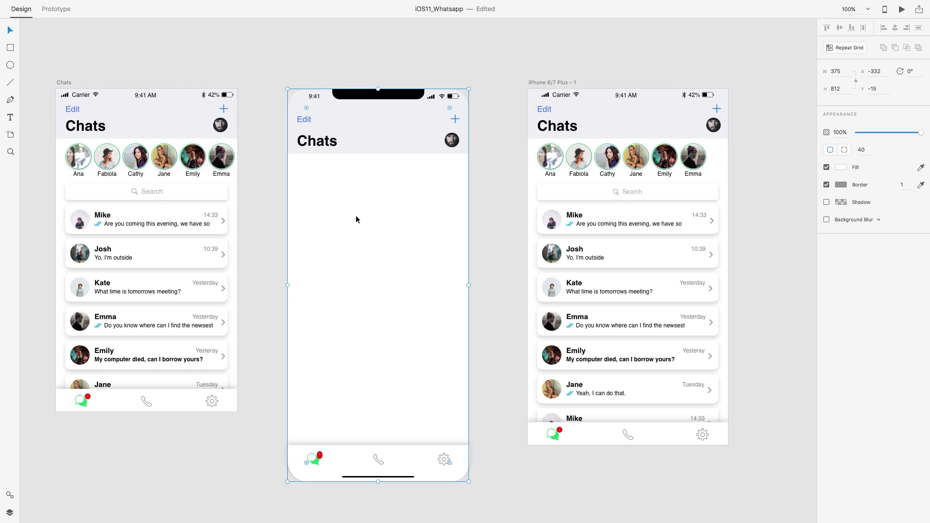
key(ctrl+v)
drag(391, 251, 365, 175)
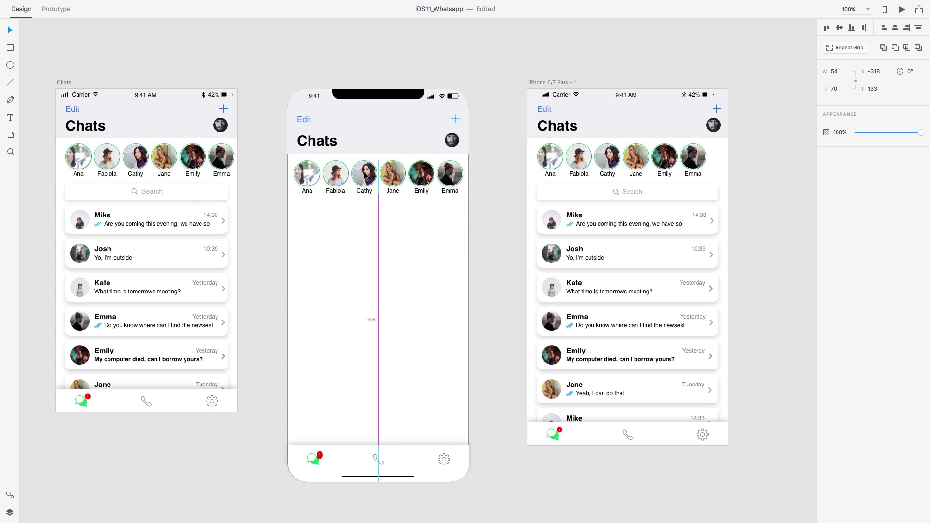
Copy the search bar and chat list into the iPhone X frame.
click(172, 214)
key(ctrl+c)
key(ctrl+v)
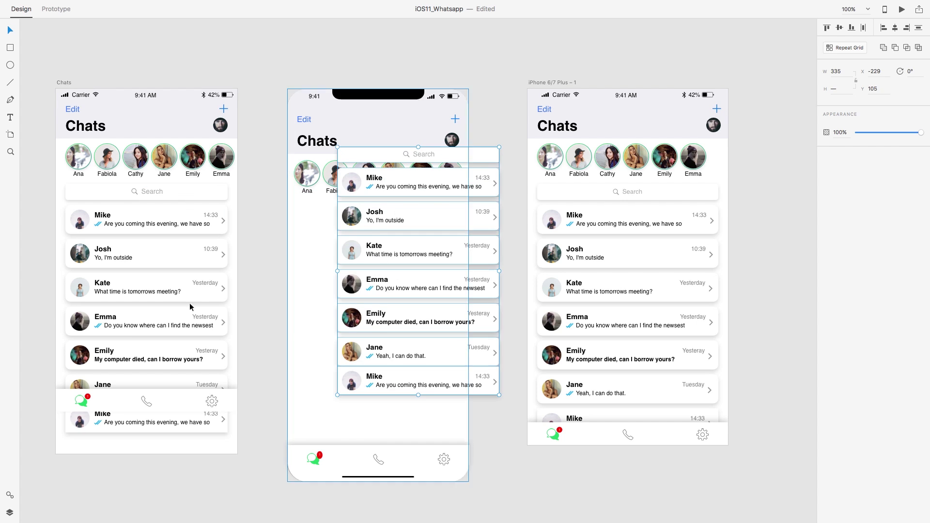
Set the left Chats artboard's height to 667.
click(63, 83)
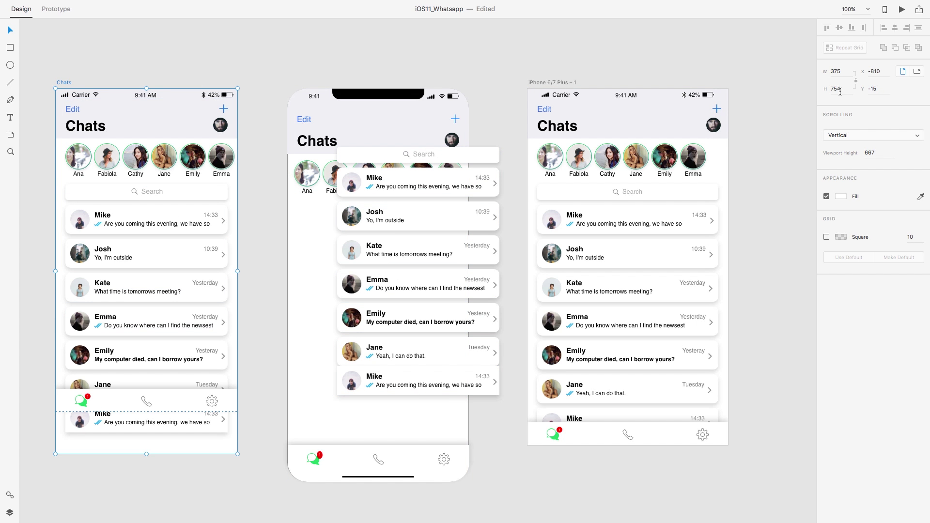
click(838, 89)
text(667)
key(Return)
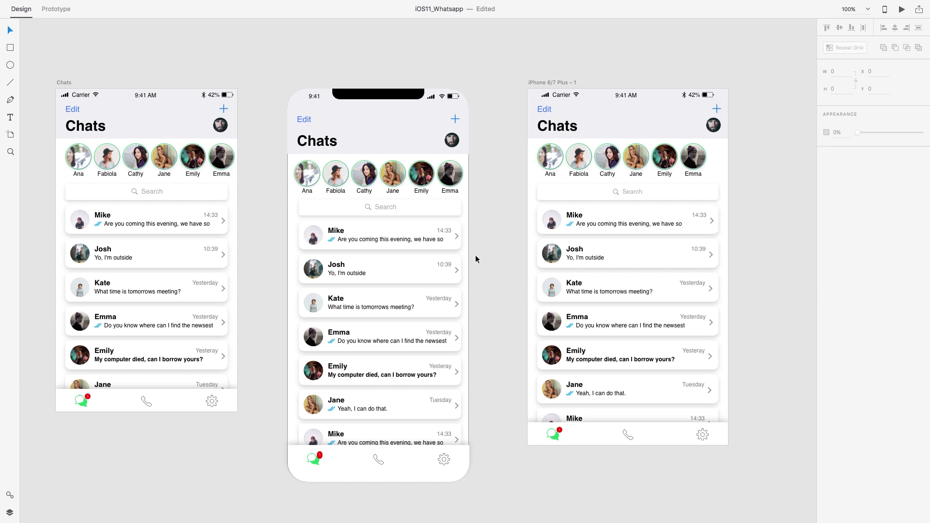
Show the Layers panel with all artboards and pan across the finished iPhone X screen.
key(ctrl+y)
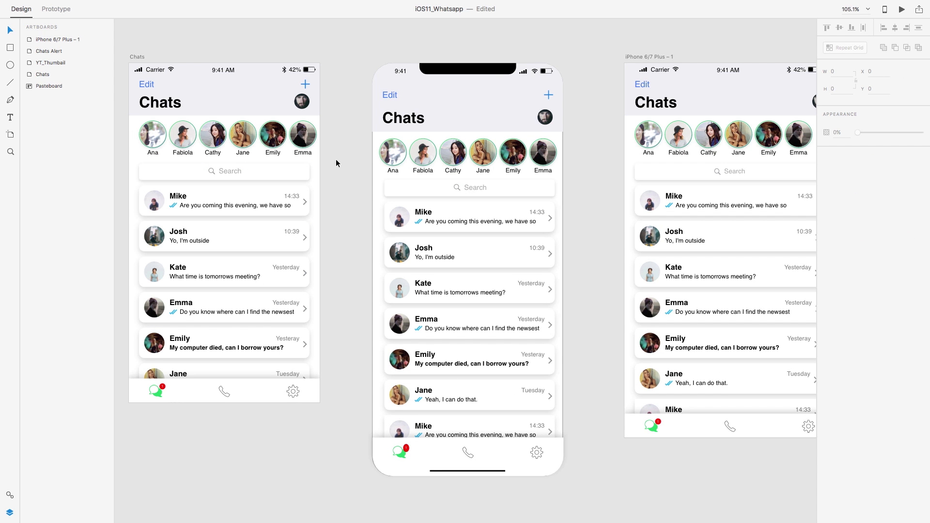
click(377, 172)
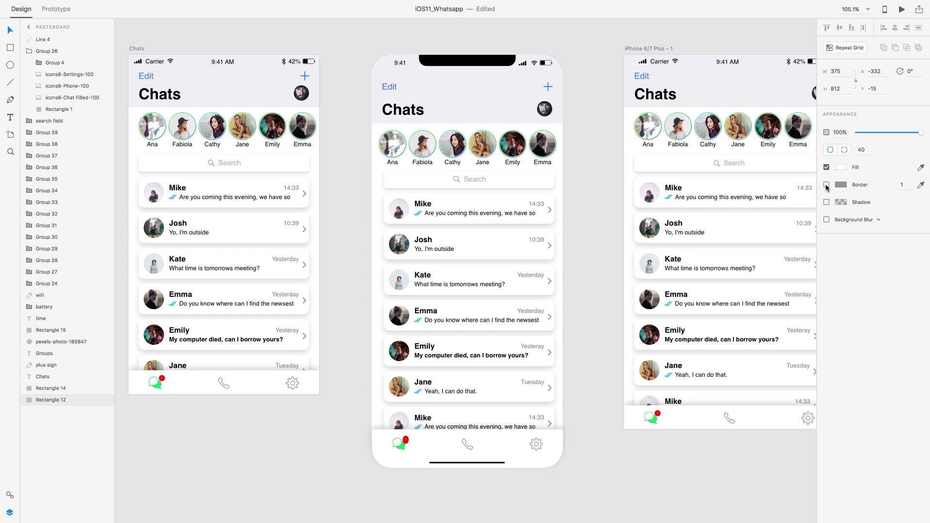
click(583, 204)
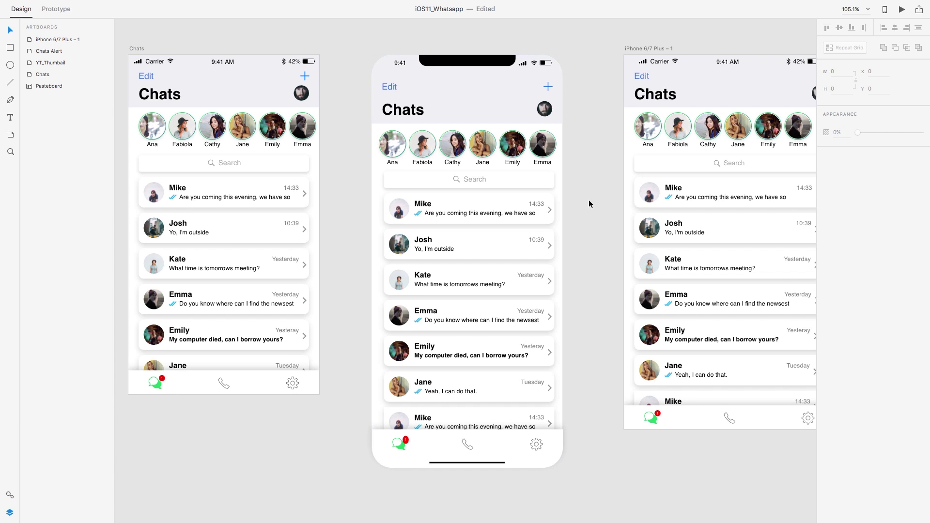
scroll(589, 203, right, 5)
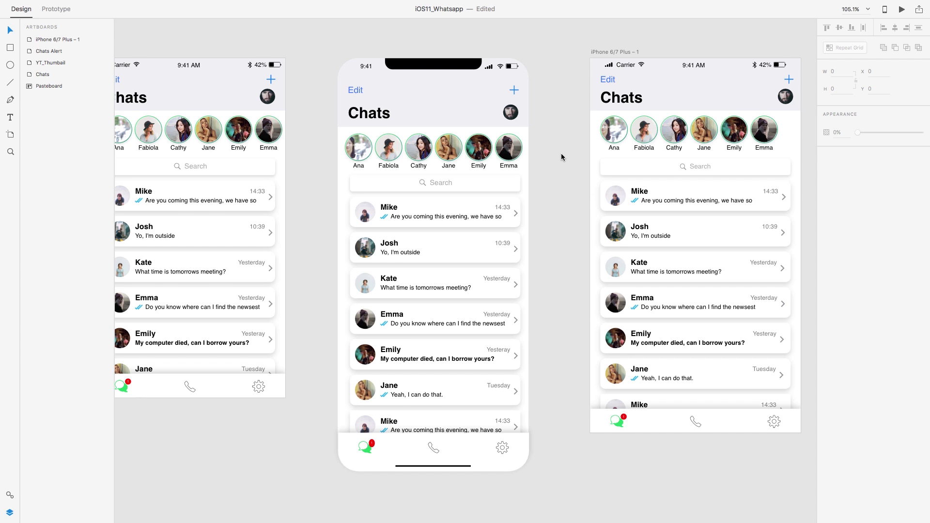
scroll(562, 162, down, 1)
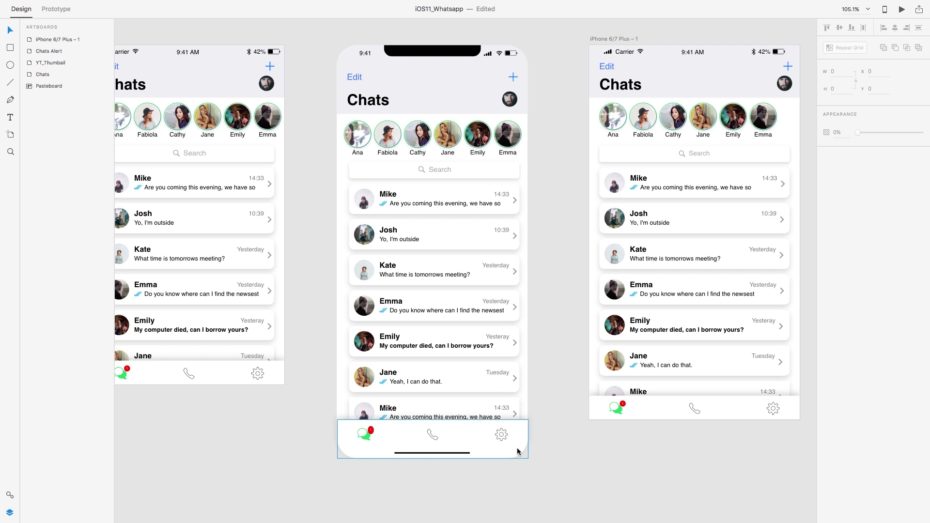
Save the iOS11_Whatsapp document with Ctrl+S.
key(ctrl+s)
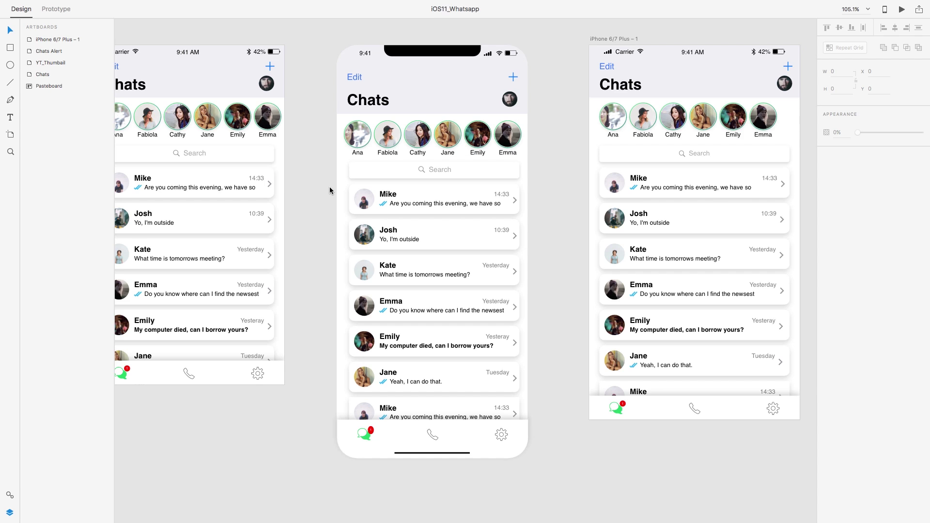